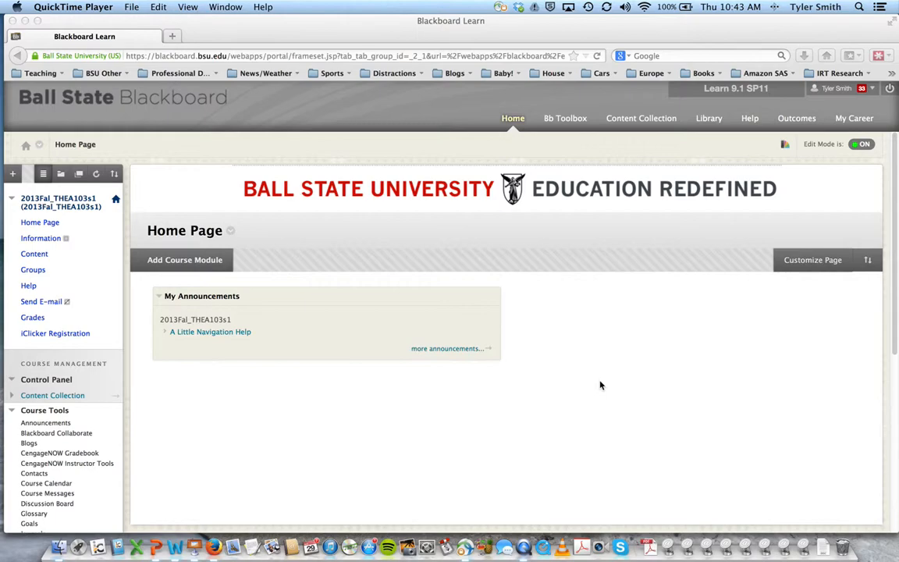
Open the Reading Quizzes folder in the course's Content area.
{"action": "scroll", "coordinate": [545, 403], "scroll_direction": "down", "scroll_amount": 1}
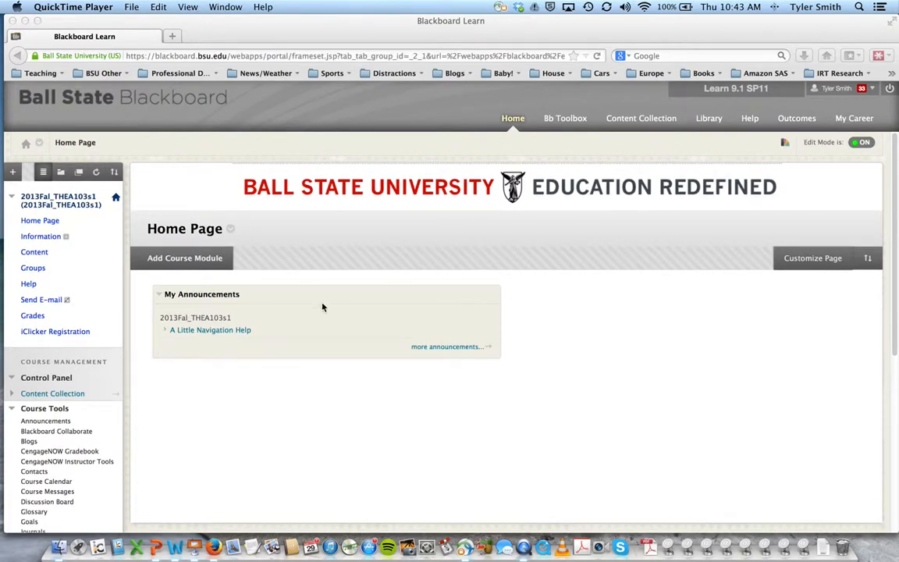
{"action": "left_click", "coordinate": [31, 227]}
{"action": "left_click", "coordinate": [35, 253]}
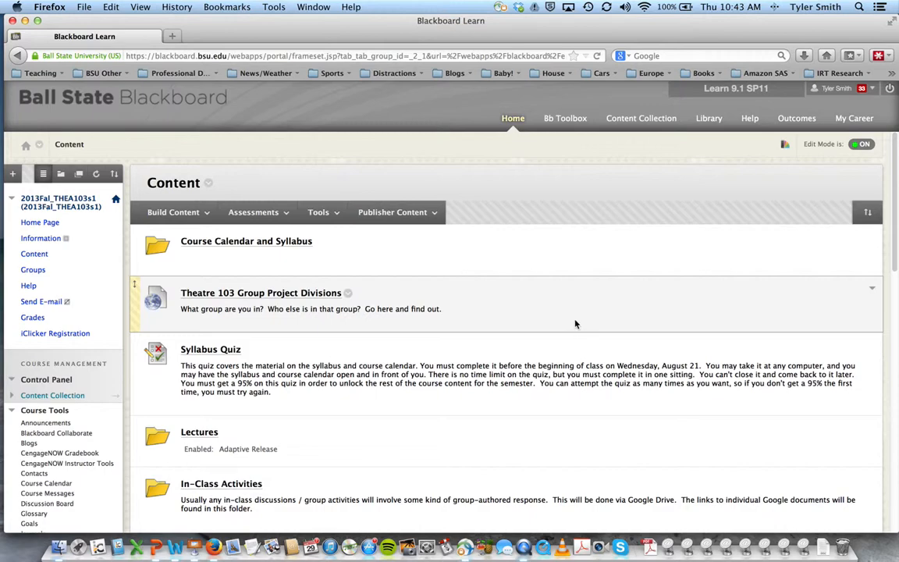
{"action": "scroll", "coordinate": [460, 333], "scroll_direction": "down", "scroll_amount": 5}
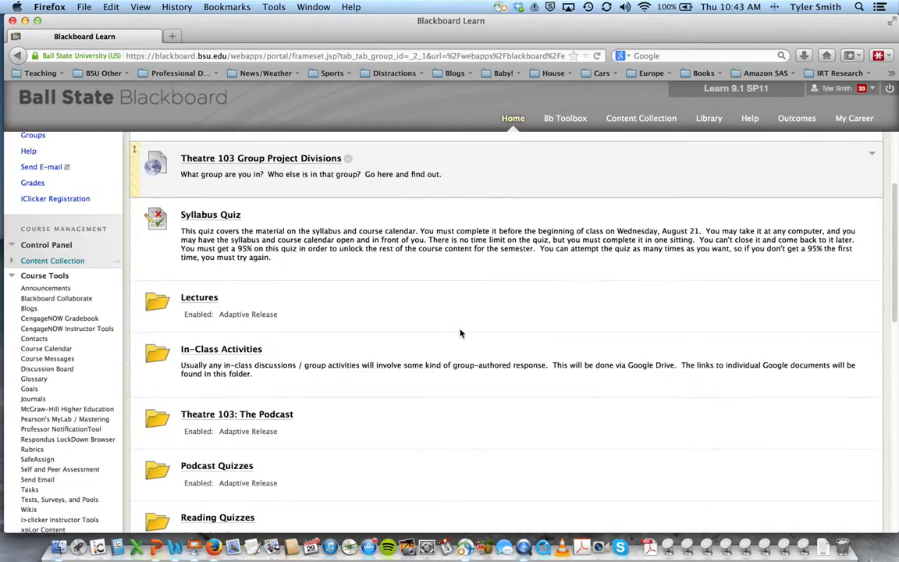
{"action": "scroll", "coordinate": [381, 405], "scroll_direction": "down", "scroll_amount": 1}
{"action": "left_click", "coordinate": [219, 482]}
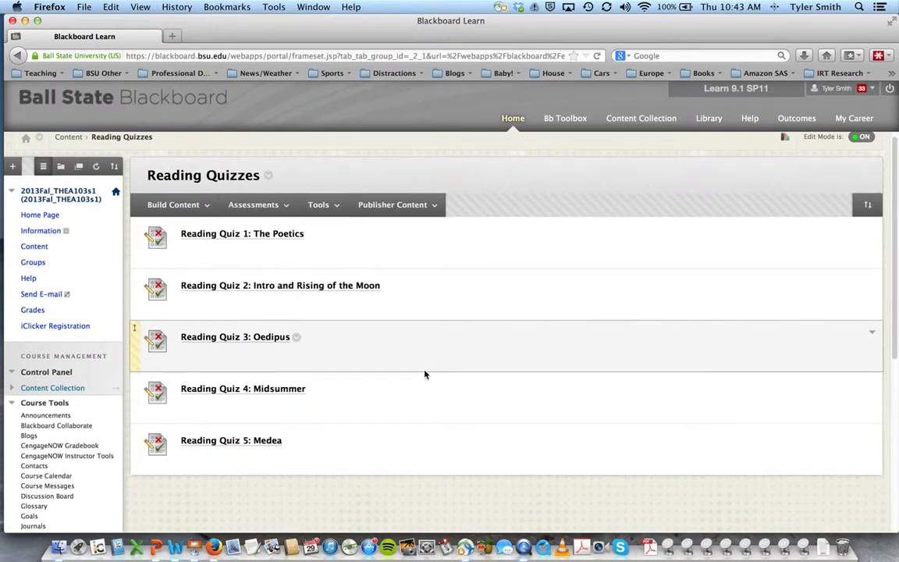
Add the existing test "Reading Quiz 6: Faustus" to the Reading Quizzes folder as a test assessment.
{"action": "scroll", "coordinate": [270, 456], "scroll_direction": "down", "scroll_amount": 1}
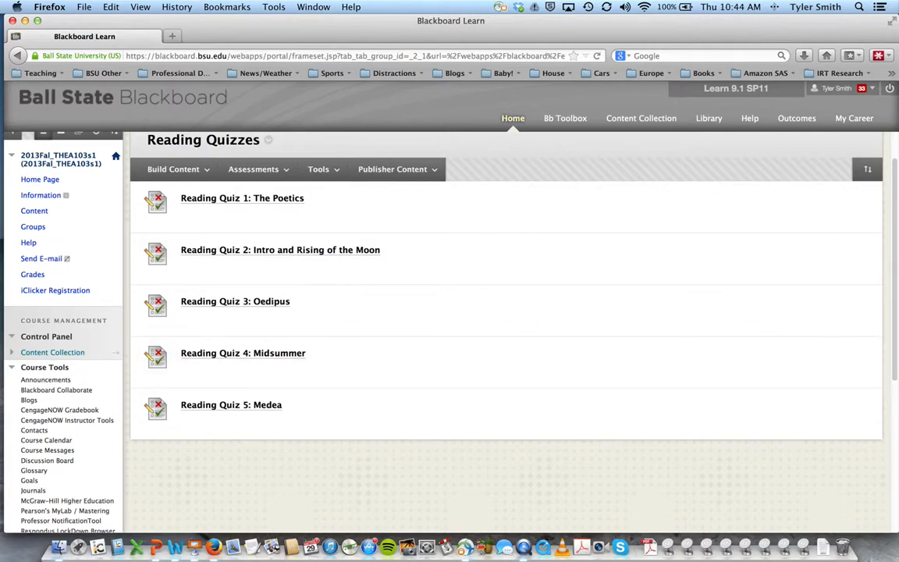
{"action": "left_click", "coordinate": [271, 175]}
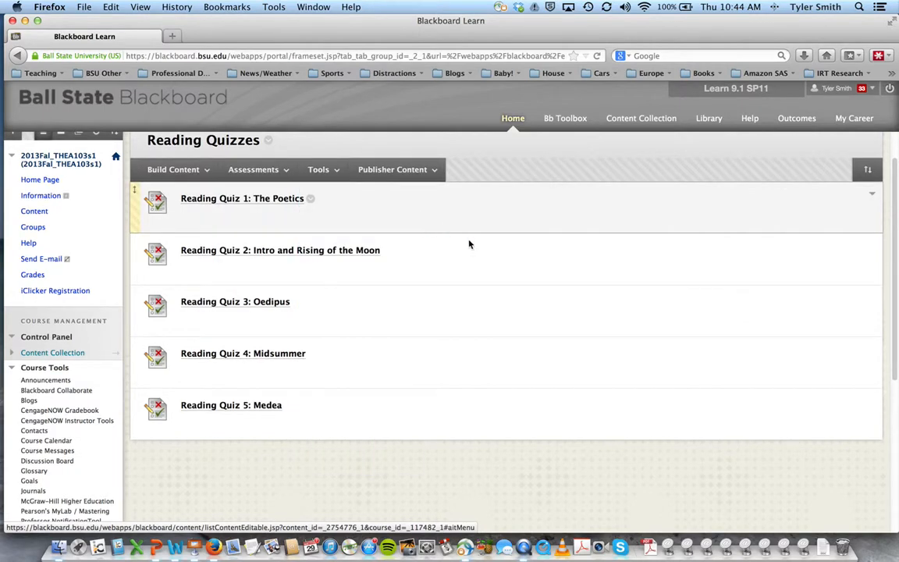
{"action": "scroll", "coordinate": [468, 242], "scroll_direction": "up", "scroll_amount": 1}
{"action": "left_click", "coordinate": [265, 218]}
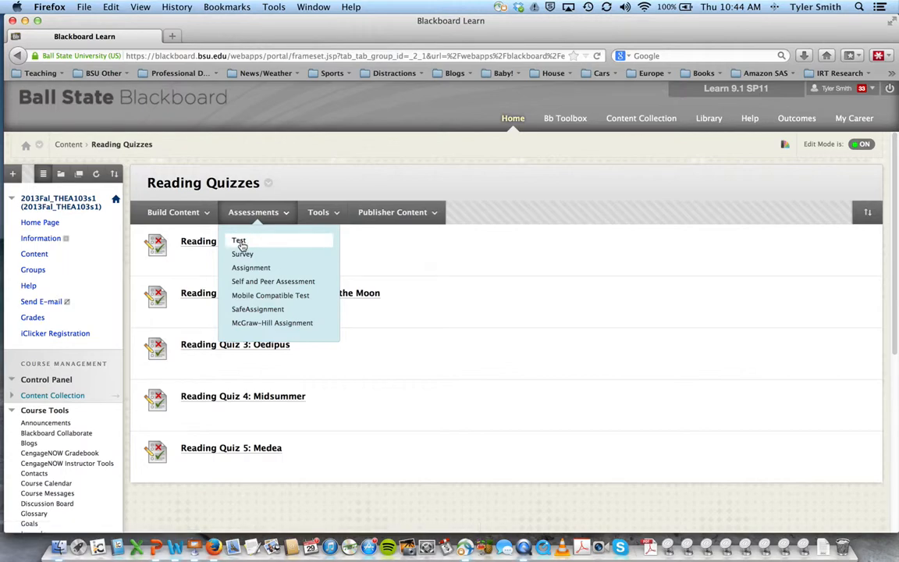
{"action": "left_click", "coordinate": [239, 242]}
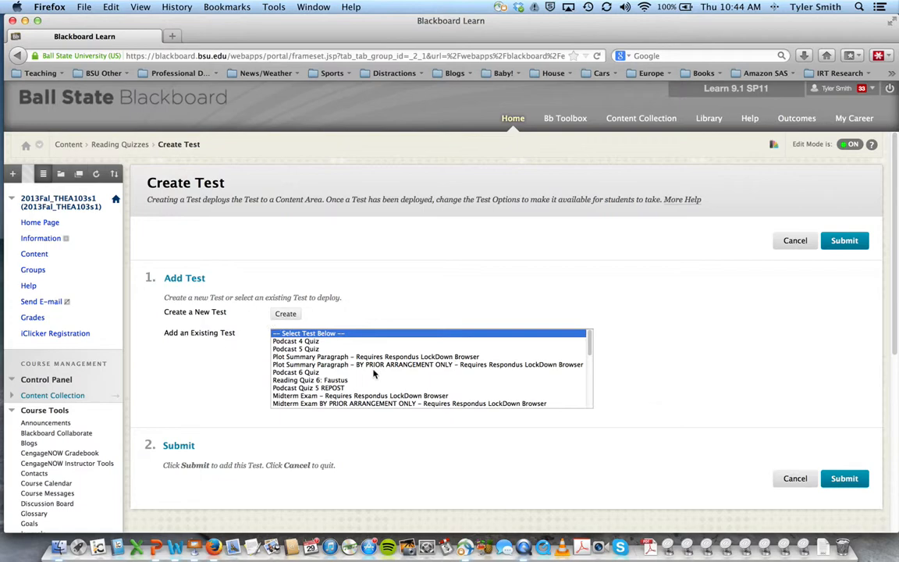
{"action": "scroll", "coordinate": [349, 371], "scroll_direction": "down", "scroll_amount": 1}
{"action": "scroll", "coordinate": [349, 372], "scroll_direction": "down", "scroll_amount": 6}
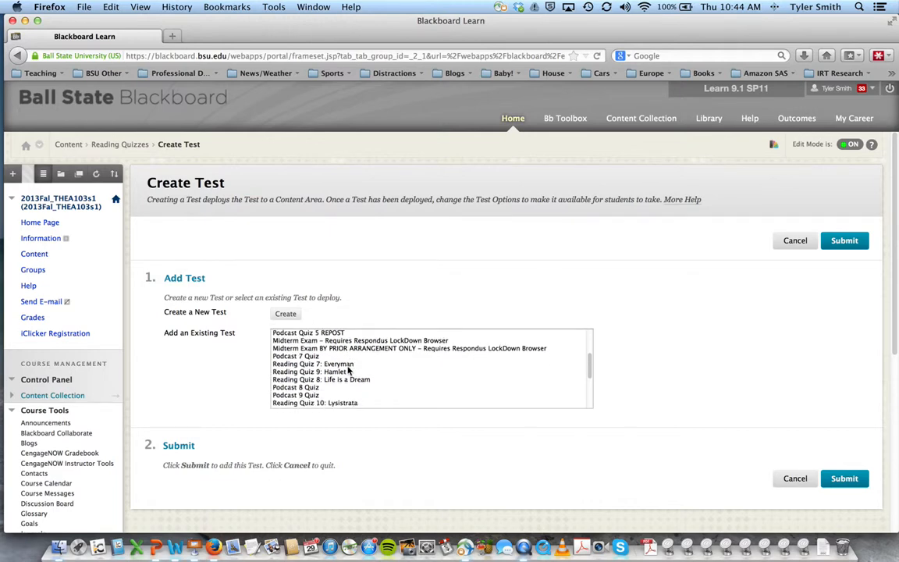
{"action": "scroll", "coordinate": [349, 371], "scroll_direction": "up", "scroll_amount": 2}
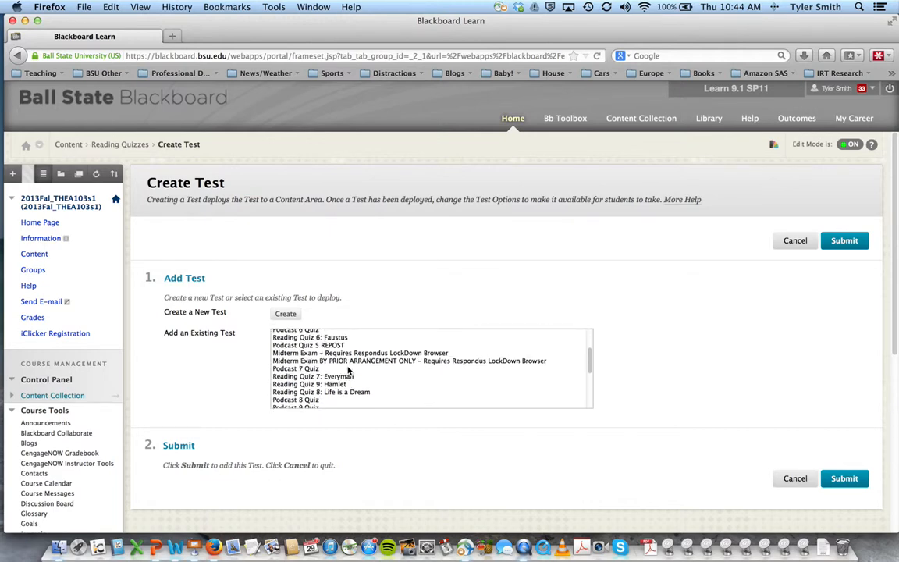
{"action": "left_click", "coordinate": [317, 338]}
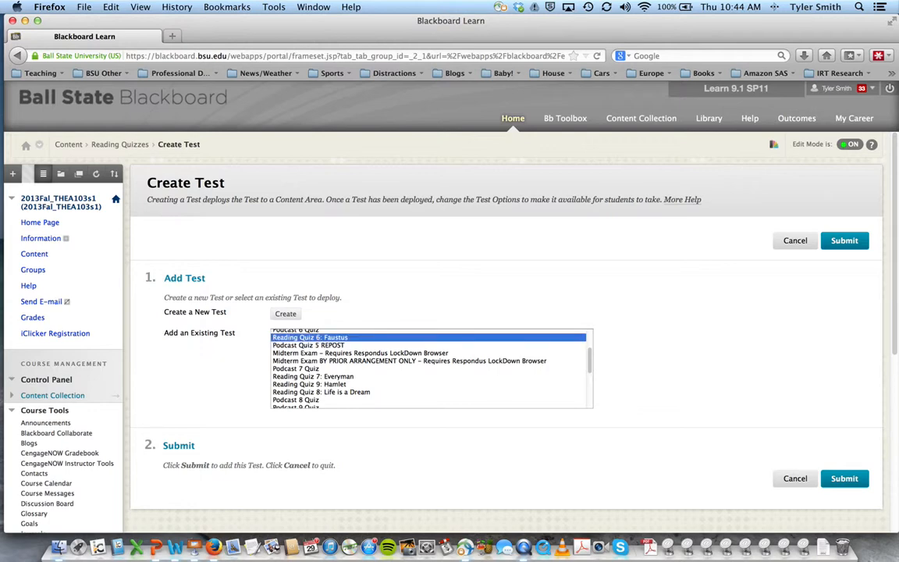
{"action": "left_click", "coordinate": [852, 478]}
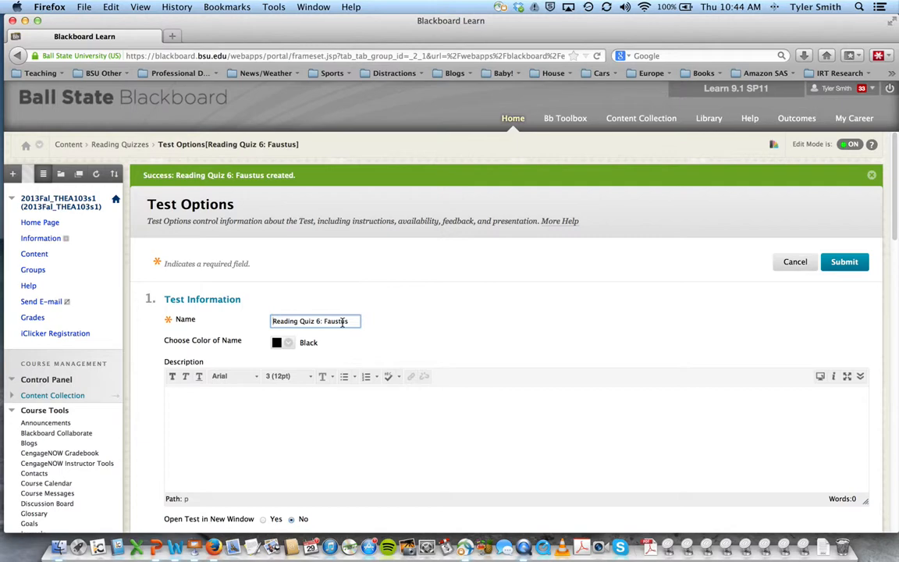
Make the test link available to students and enable Force Completion in the test availability settings.
{"action": "scroll", "coordinate": [447, 381], "scroll_direction": "down", "scroll_amount": 3}
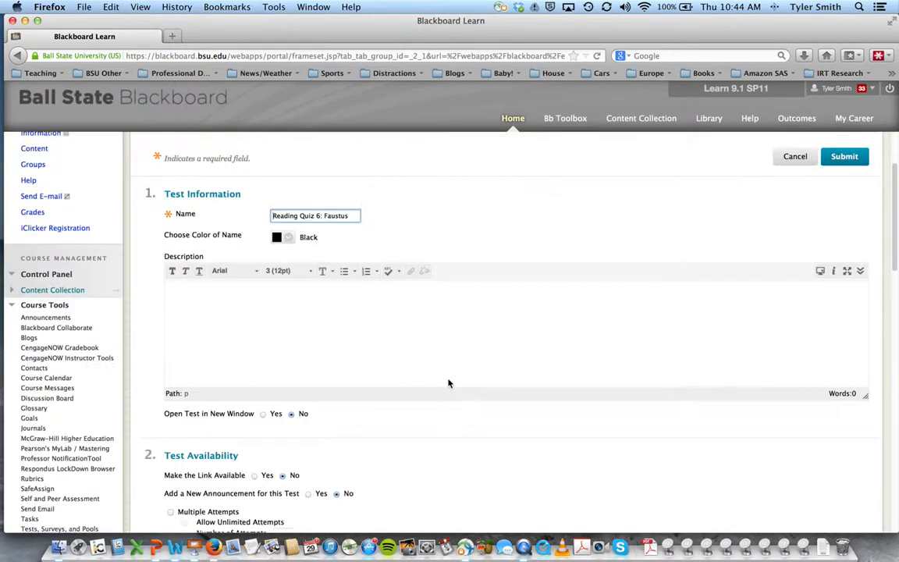
{"action": "scroll", "coordinate": [501, 358], "scroll_direction": "down", "scroll_amount": 1}
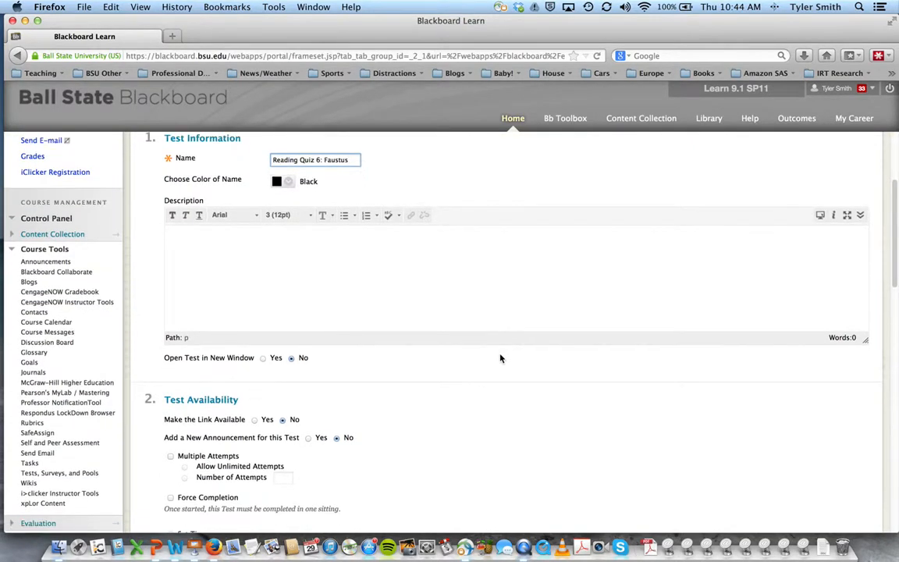
{"action": "scroll", "coordinate": [500, 358], "scroll_direction": "down", "scroll_amount": 2}
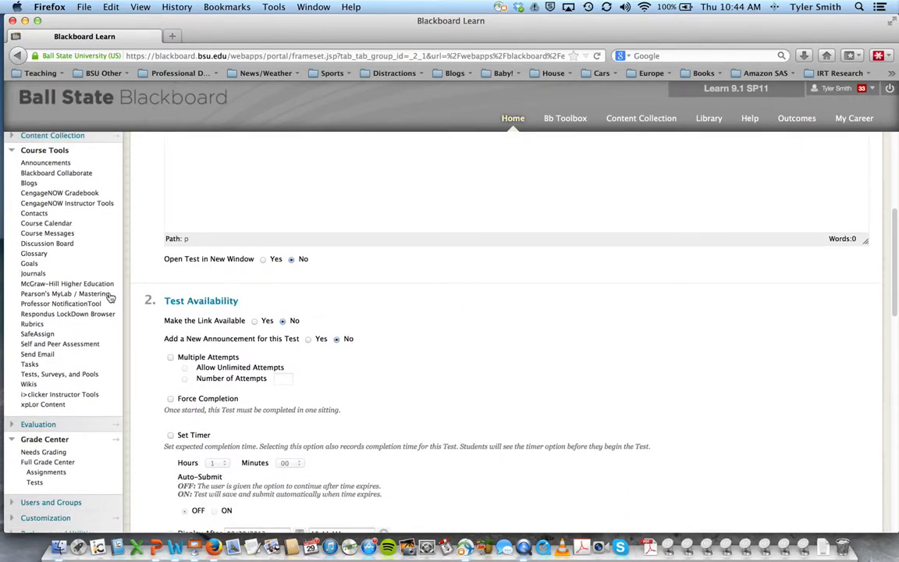
{"action": "left_click", "coordinate": [254, 320]}
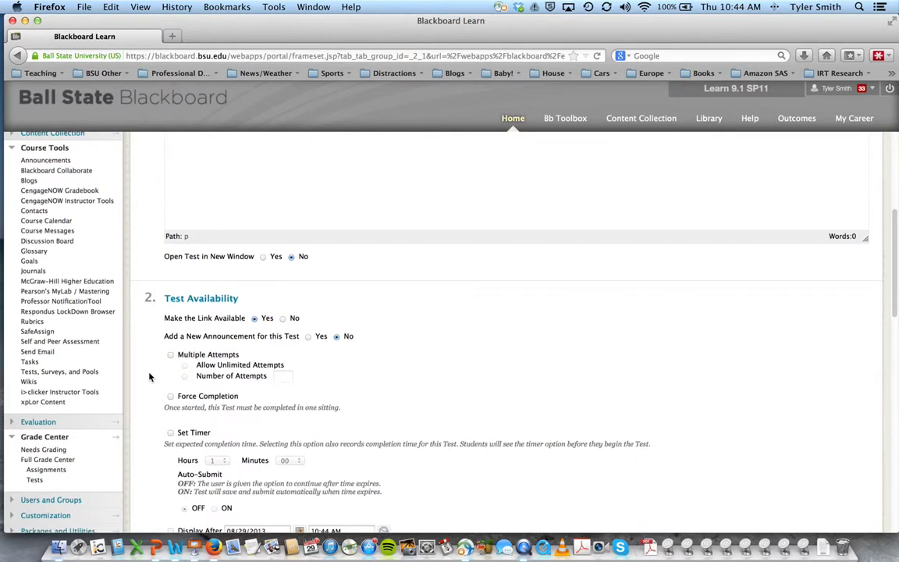
{"action": "scroll", "coordinate": [150, 374], "scroll_direction": "down", "scroll_amount": 2}
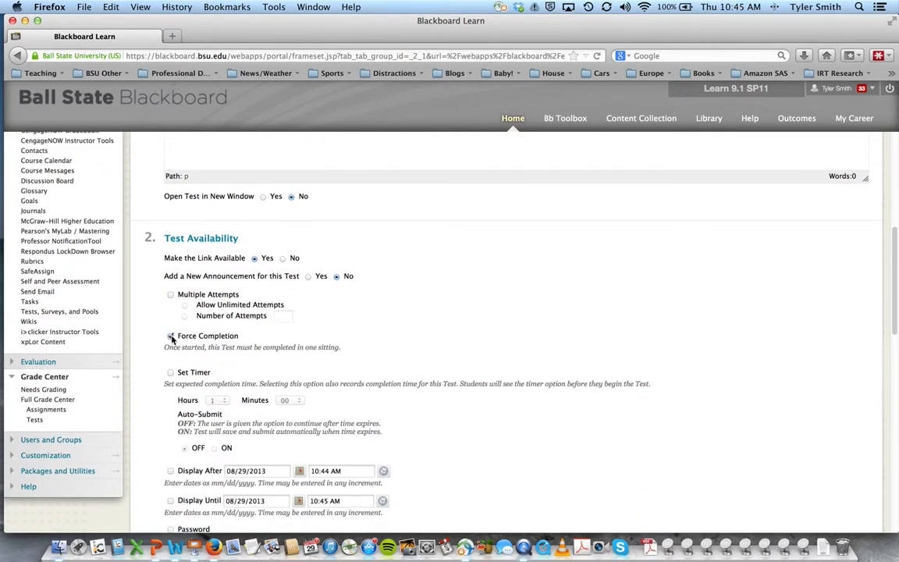
{"action": "left_click", "coordinate": [171, 336]}
Set the test timer to 0 hours and 10 minutes with Auto-Submit turned on.
{"action": "left_click", "coordinate": [170, 372]}
{"action": "left_click", "coordinate": [213, 401]}
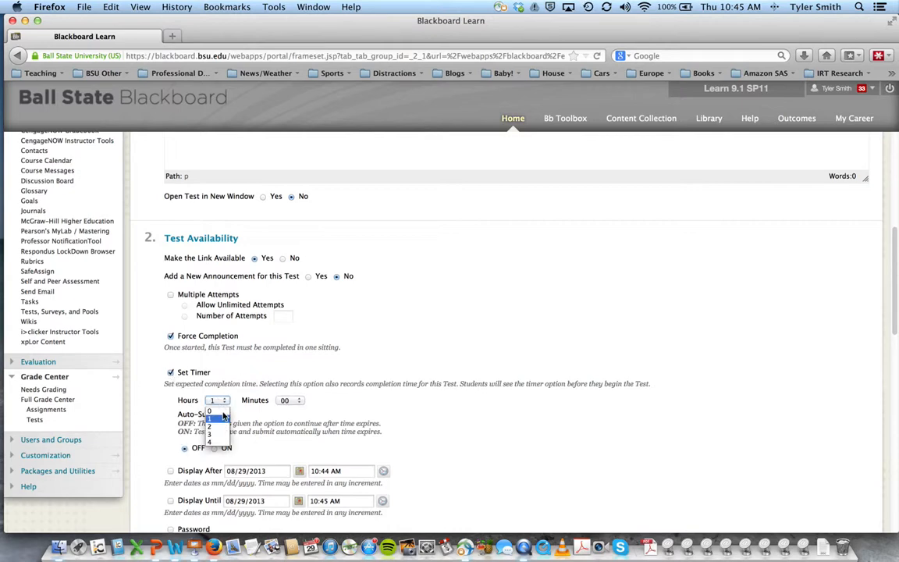
{"action": "left_click", "coordinate": [218, 411]}
{"action": "left_click", "coordinate": [290, 400]}
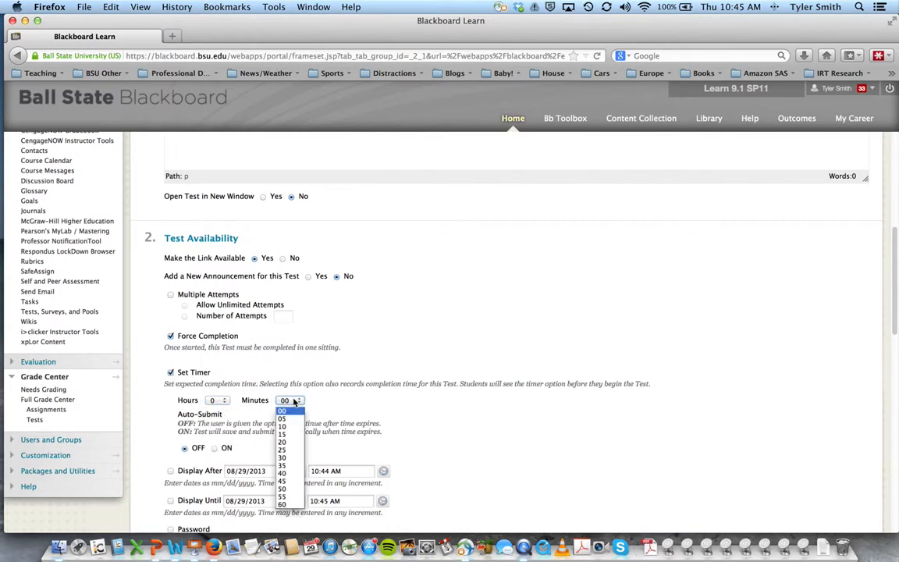
{"action": "left_click", "coordinate": [292, 426]}
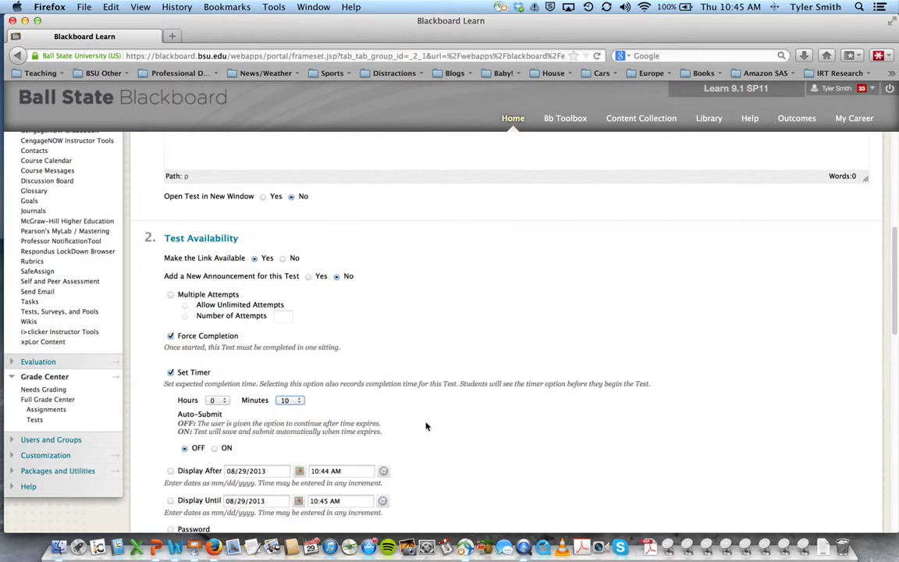
{"action": "scroll", "coordinate": [471, 401], "scroll_direction": "down", "scroll_amount": 2}
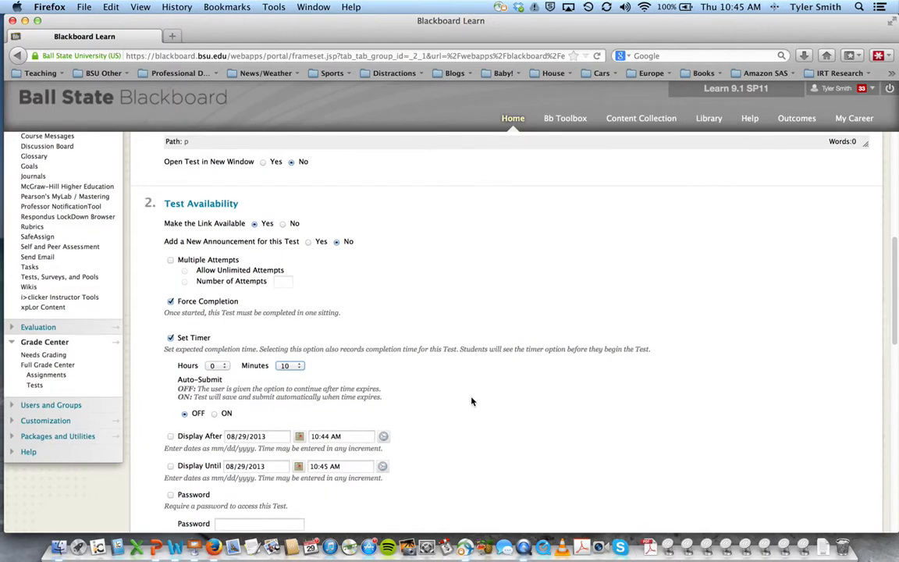
{"action": "scroll", "coordinate": [466, 401], "scroll_direction": "down", "scroll_amount": 1}
{"action": "left_click", "coordinate": [215, 407]}
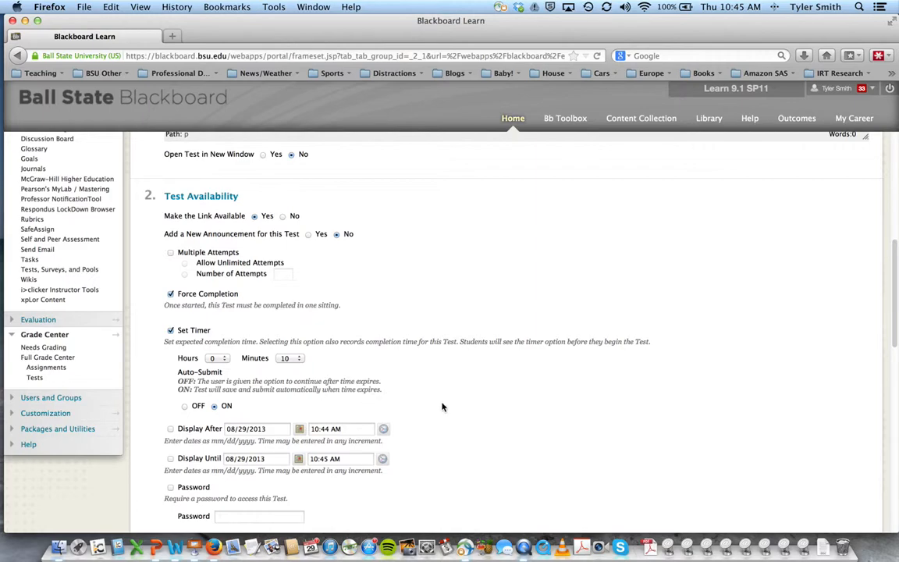
Enable a due date for the test and set it to 10/07/2013 at 03:00 PM.
{"action": "scroll", "coordinate": [317, 425], "scroll_direction": "down", "scroll_amount": 2}
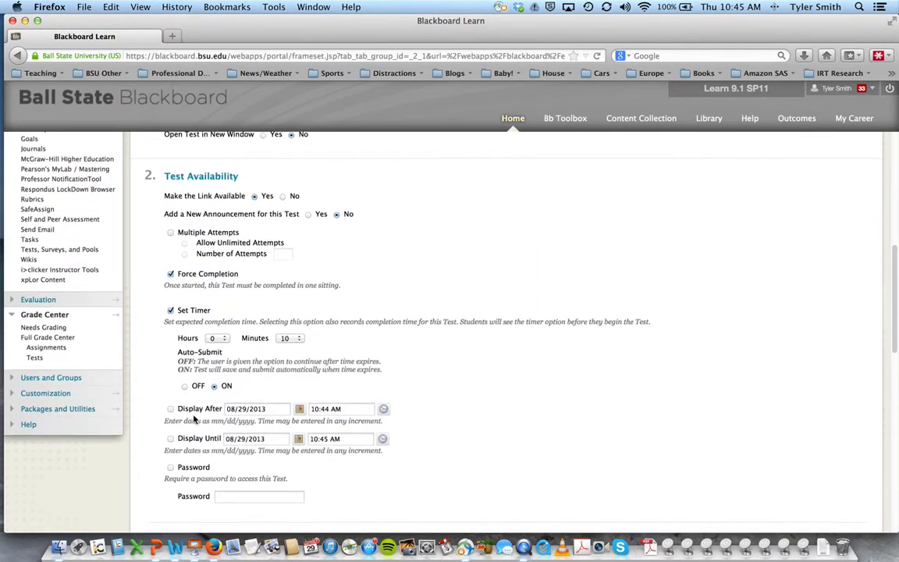
{"action": "scroll", "coordinate": [195, 420], "scroll_direction": "down", "scroll_amount": 3}
{"action": "scroll", "coordinate": [515, 412], "scroll_direction": "down", "scroll_amount": 2}
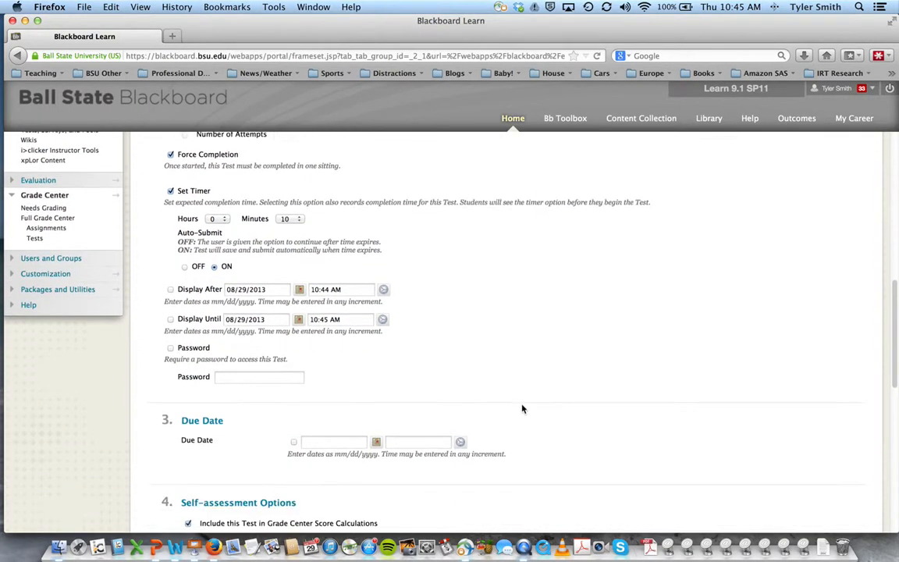
{"action": "left_click", "coordinate": [293, 443]}
{"action": "left_click", "coordinate": [376, 442]}
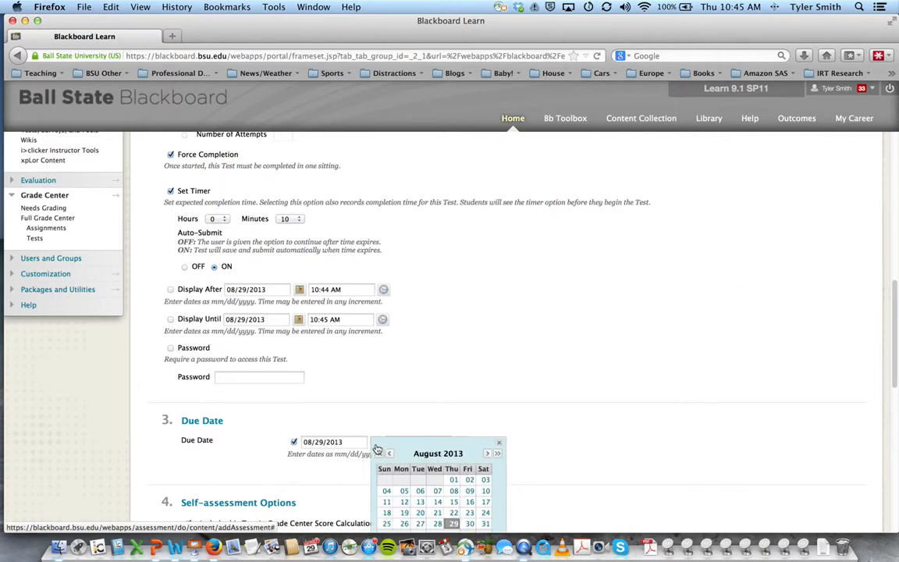
{"action": "left_click", "coordinate": [487, 453]}
{"action": "left_click", "coordinate": [487, 454]}
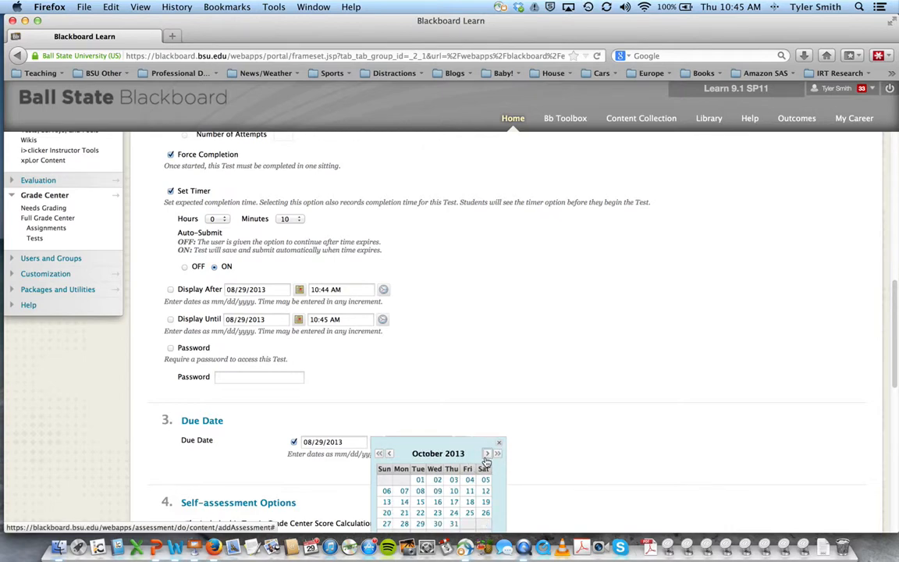
{"action": "left_click", "coordinate": [404, 491]}
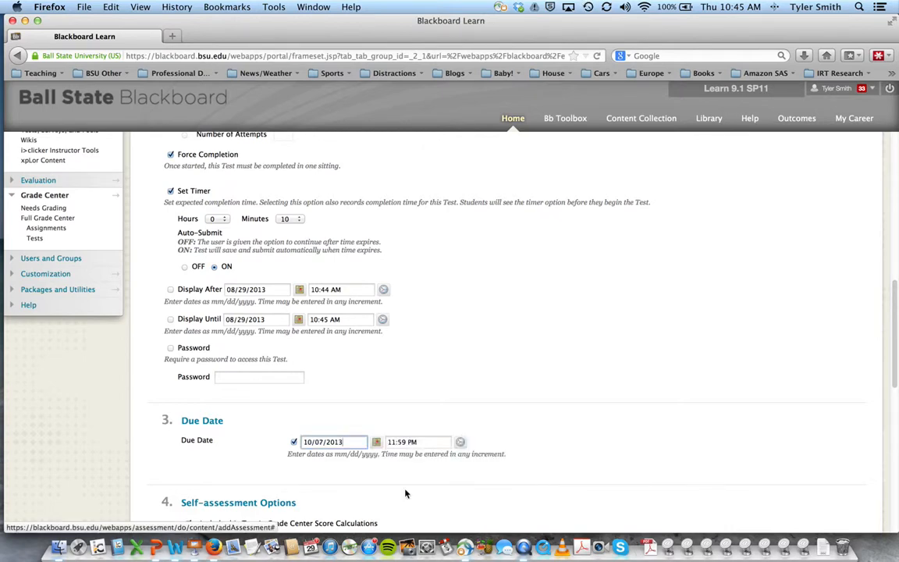
{"action": "left_click", "coordinate": [461, 442]}
{"action": "scroll", "coordinate": [468, 481], "scroll_direction": "down", "scroll_amount": 5}
{"action": "scroll", "coordinate": [468, 484], "scroll_direction": "down", "scroll_amount": 12}
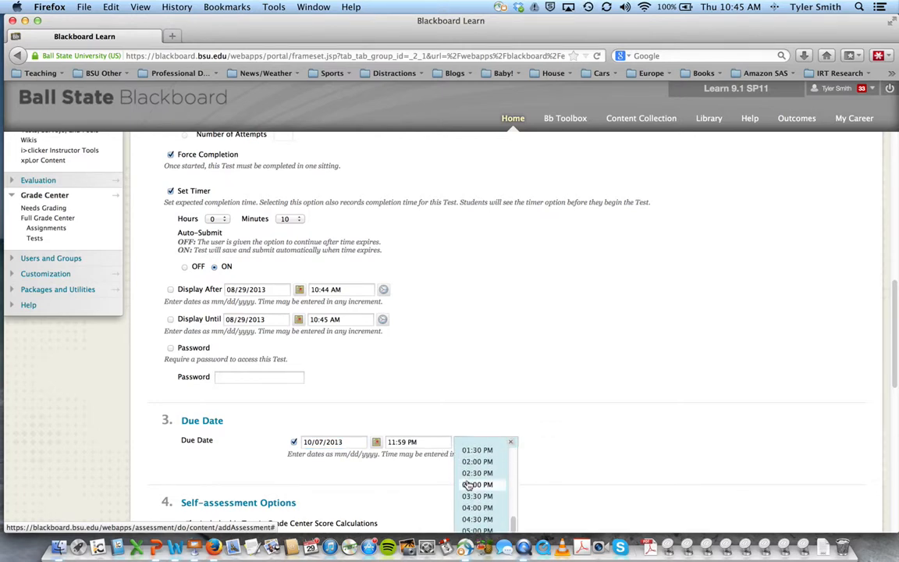
{"action": "left_click", "coordinate": [468, 484]}
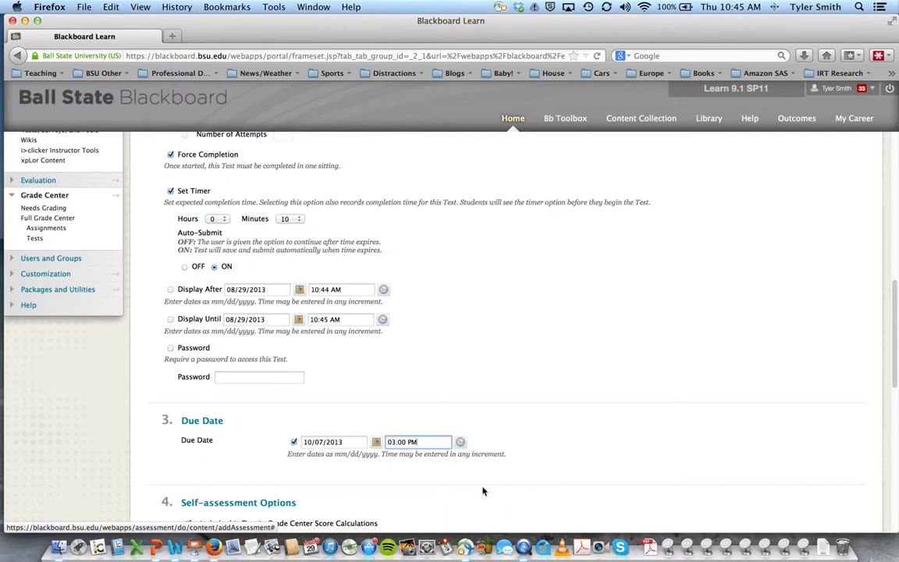
{"action": "left_click", "coordinate": [640, 433]}
Include Submitted Answers in the feedback displayed upon completion and submit the test options.
{"action": "scroll", "coordinate": [642, 436], "scroll_direction": "down", "scroll_amount": 1}
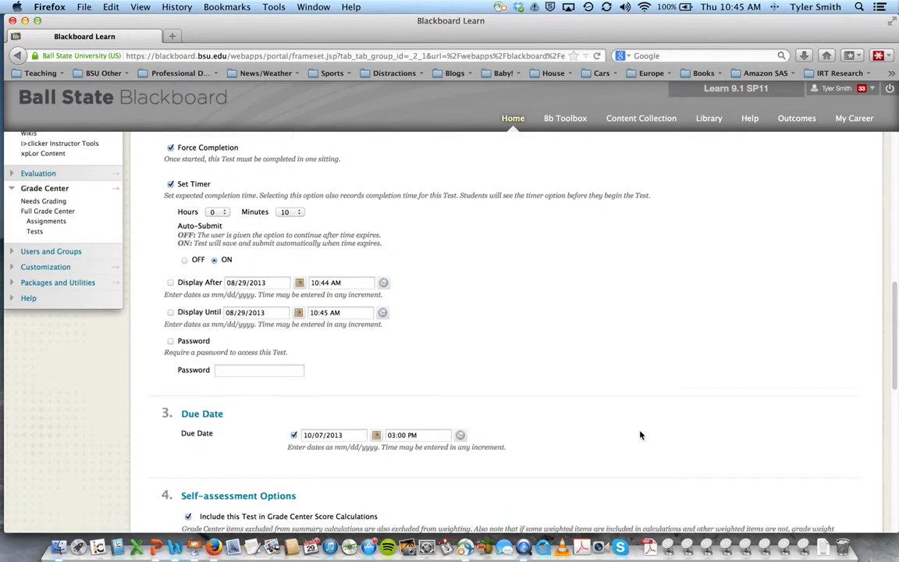
{"action": "scroll", "coordinate": [641, 435], "scroll_direction": "down", "scroll_amount": 2}
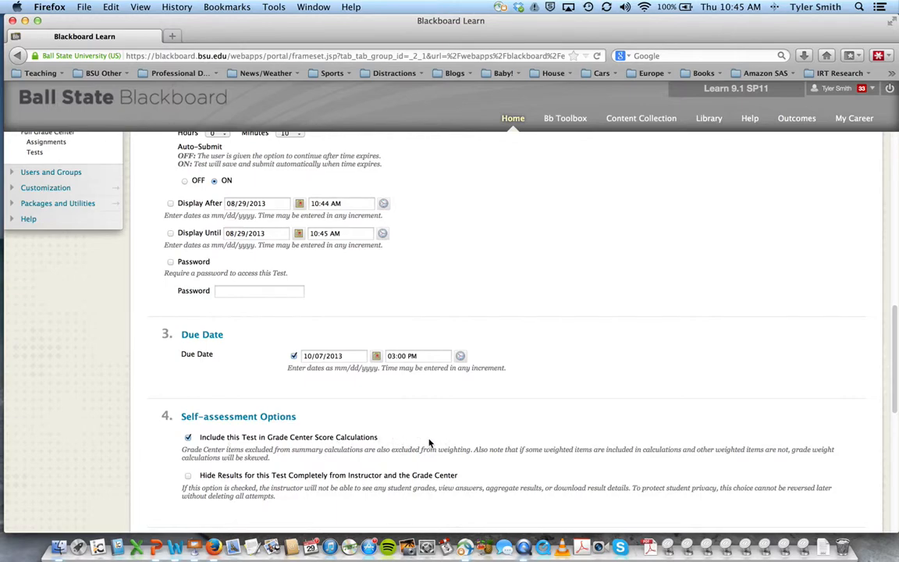
{"action": "scroll", "coordinate": [438, 441], "scroll_direction": "down", "scroll_amount": 3}
{"action": "scroll", "coordinate": [438, 441], "scroll_direction": "down", "scroll_amount": 2}
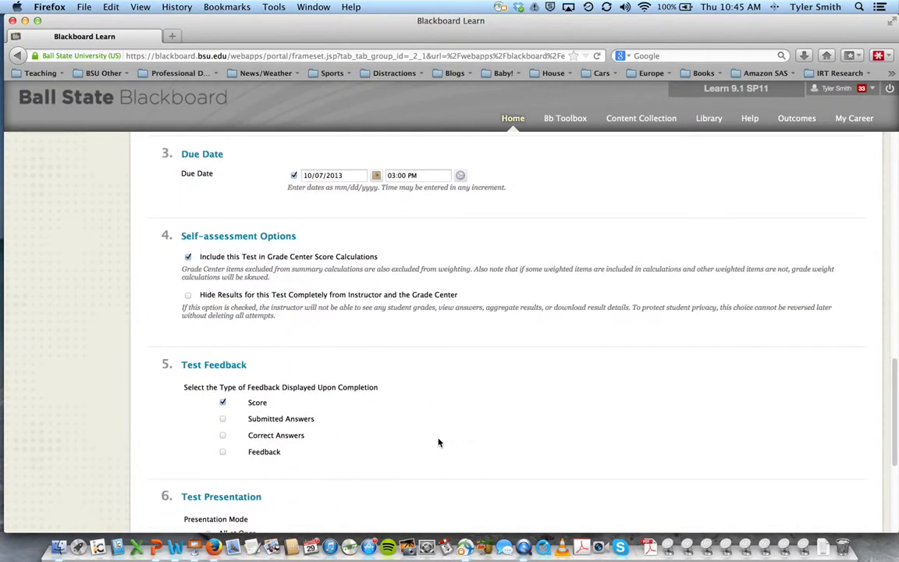
{"action": "left_click", "coordinate": [223, 419]}
{"action": "scroll", "coordinate": [562, 419], "scroll_direction": "down", "scroll_amount": 5}
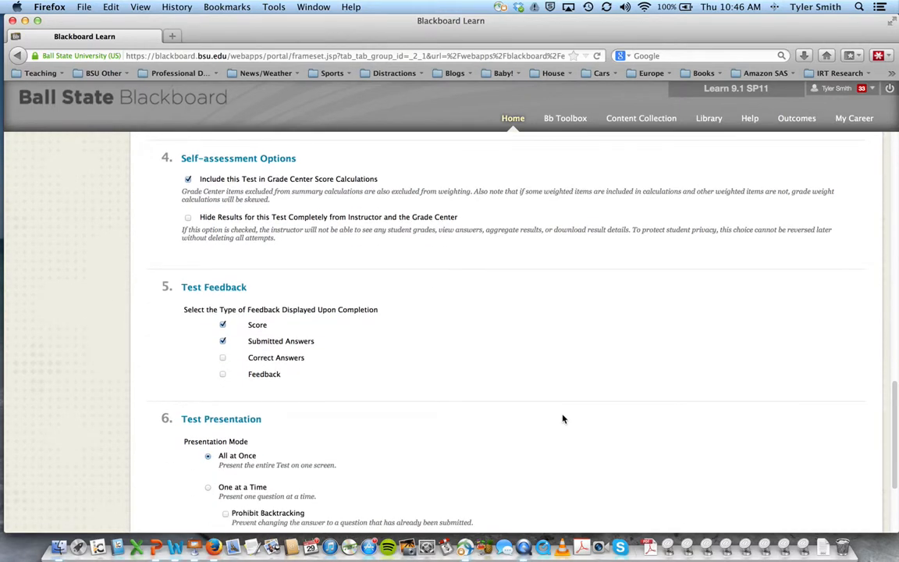
{"action": "scroll", "coordinate": [484, 434], "scroll_direction": "down", "scroll_amount": 1}
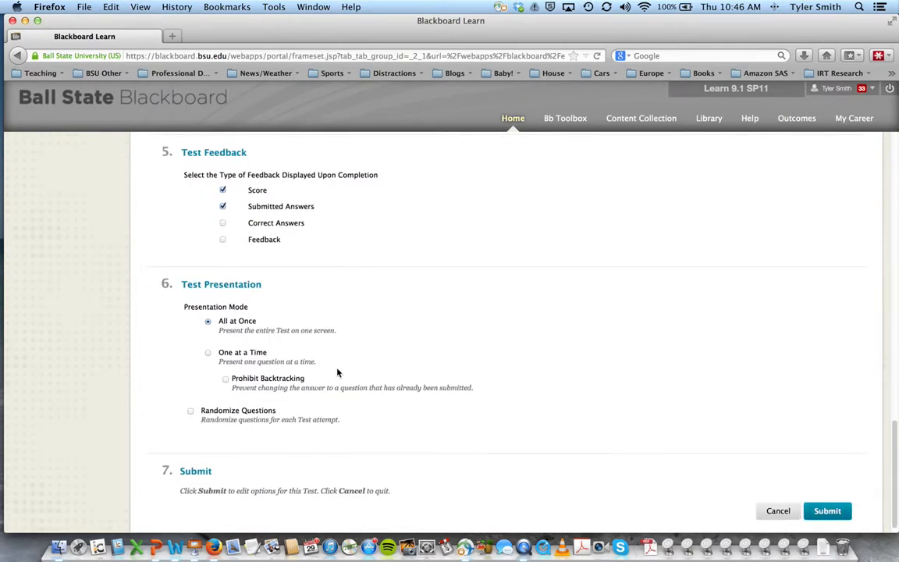
{"action": "left_click", "coordinate": [826, 512]}
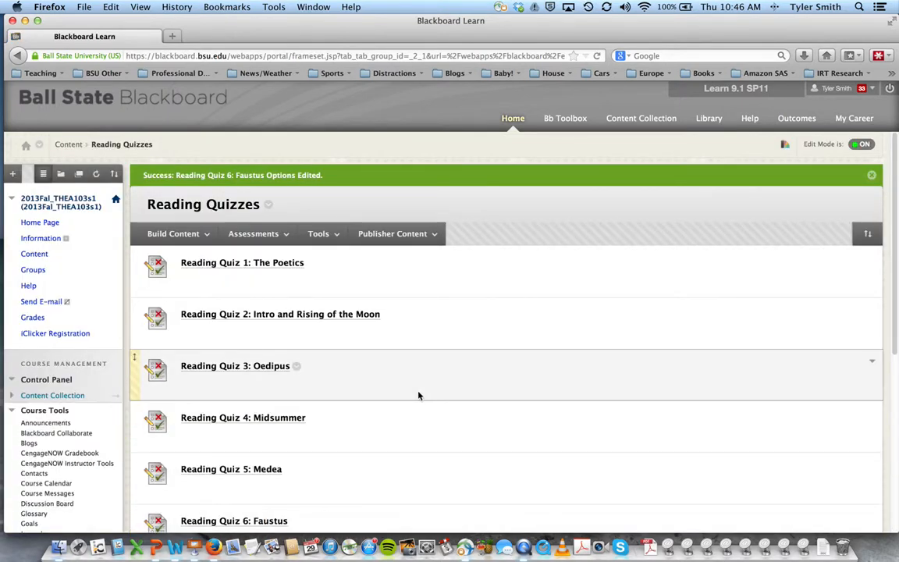
Reopen the test options of Reading Quiz 6: Faustus, review the settings from availability through presentation, and submit them again.
{"action": "scroll", "coordinate": [257, 511], "scroll_direction": "down", "scroll_amount": 2}
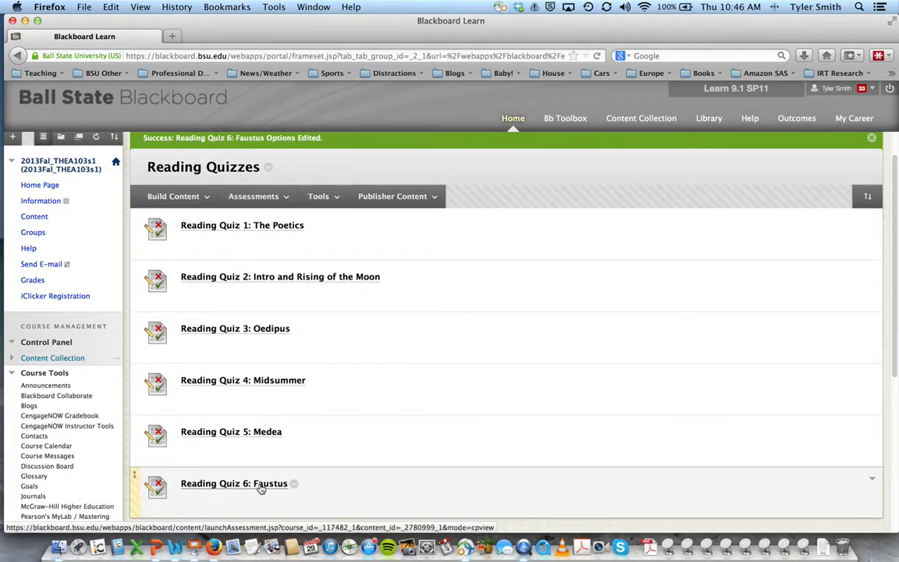
{"action": "scroll", "coordinate": [331, 419], "scroll_direction": "down", "scroll_amount": 3}
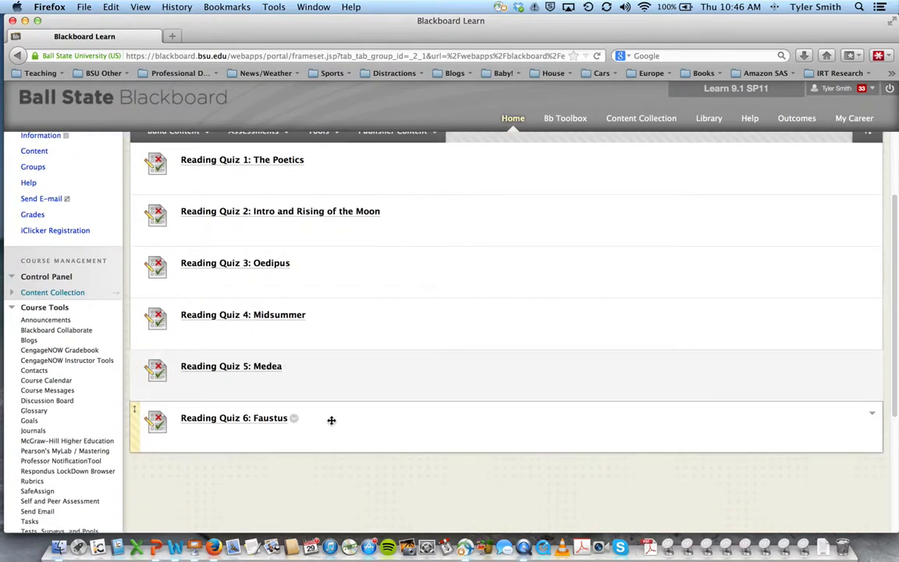
{"action": "left_click", "coordinate": [295, 419]}
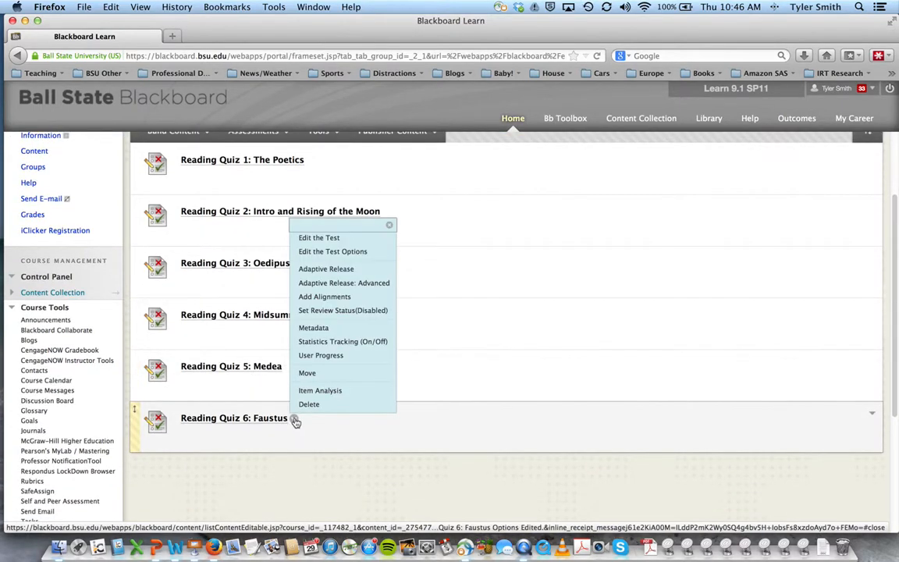
{"action": "left_click", "coordinate": [340, 252]}
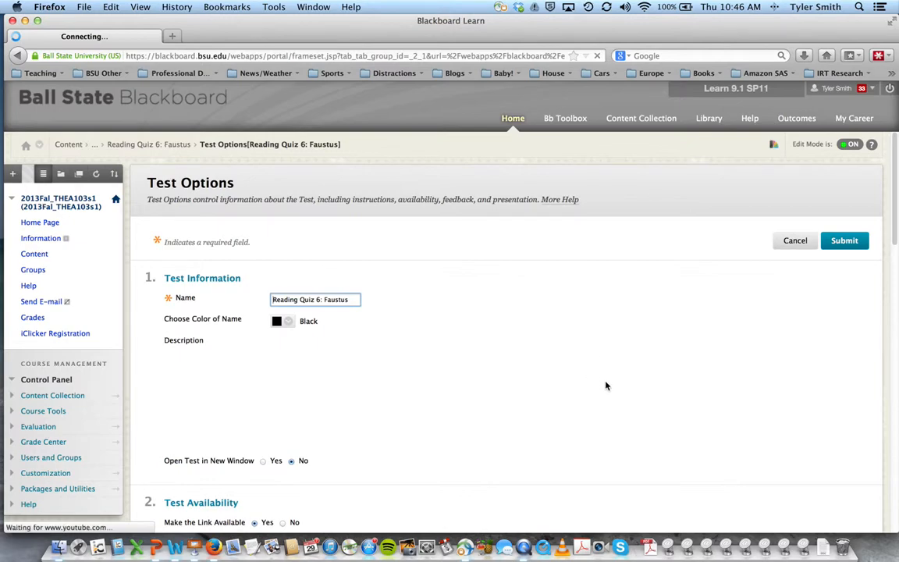
{"action": "scroll", "coordinate": [606, 385], "scroll_direction": "down", "scroll_amount": 4}
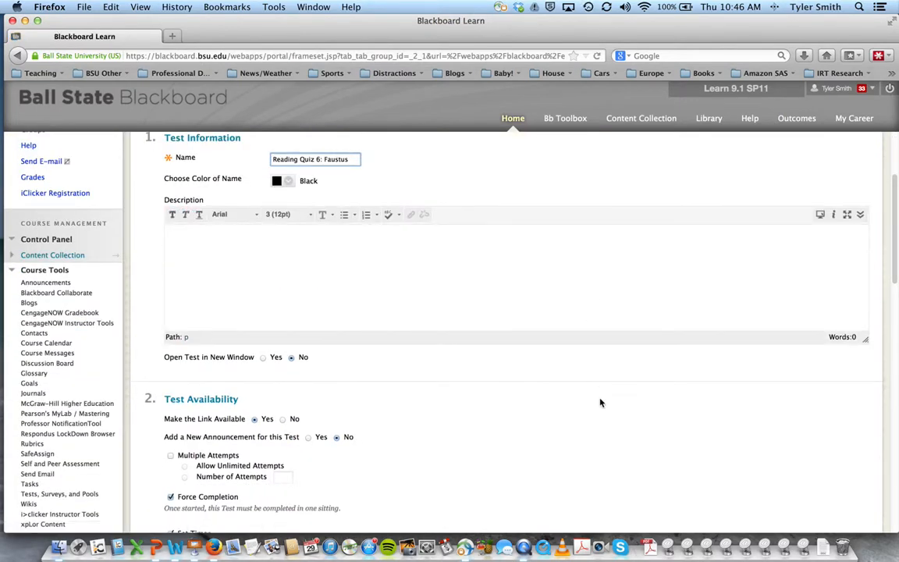
{"action": "scroll", "coordinate": [600, 403], "scroll_direction": "down", "scroll_amount": 4}
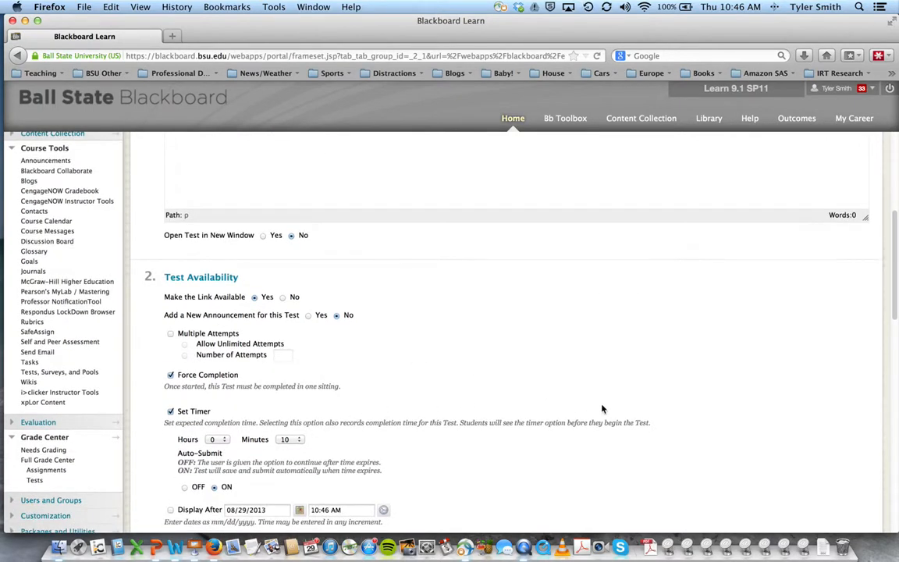
{"action": "scroll", "coordinate": [608, 413], "scroll_direction": "down", "scroll_amount": 2}
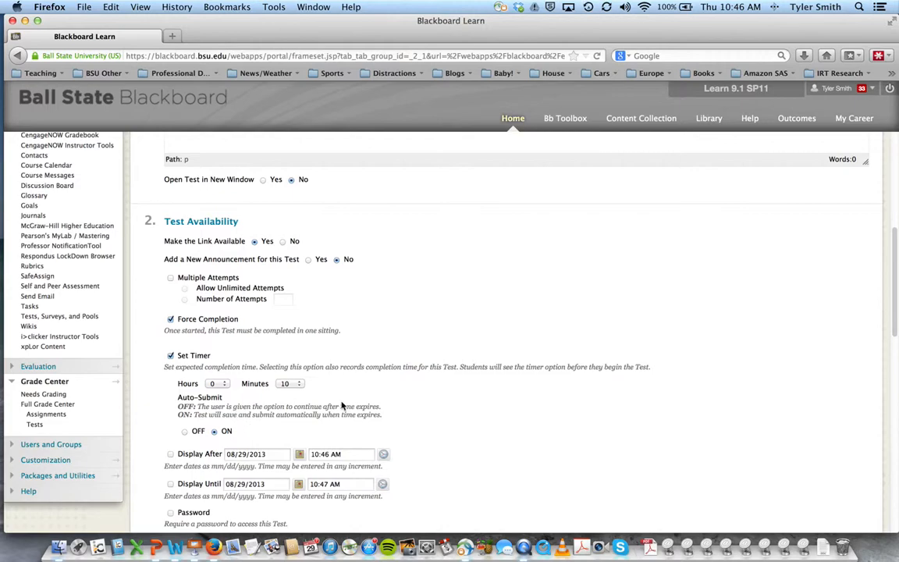
{"action": "scroll", "coordinate": [605, 419], "scroll_direction": "down", "scroll_amount": 3}
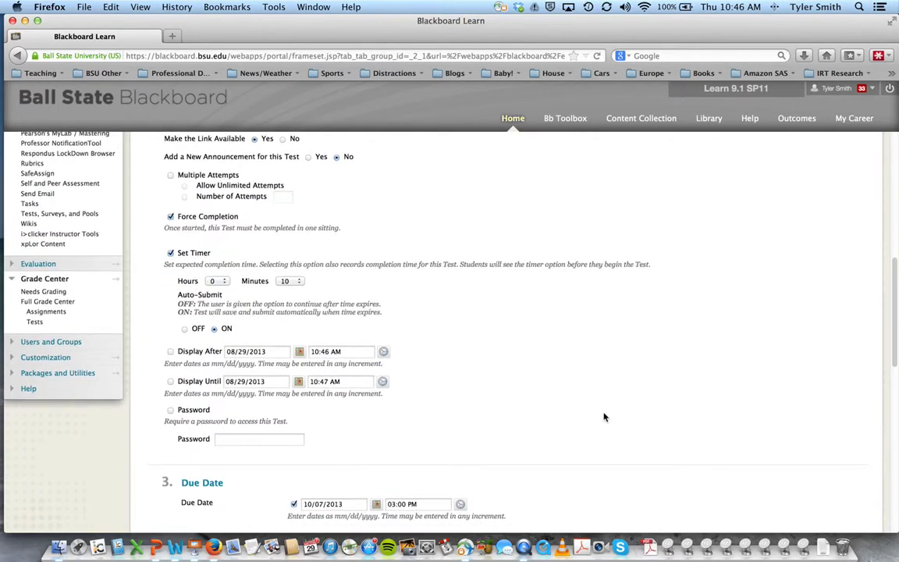
{"action": "scroll", "coordinate": [584, 411], "scroll_direction": "down", "scroll_amount": 10}
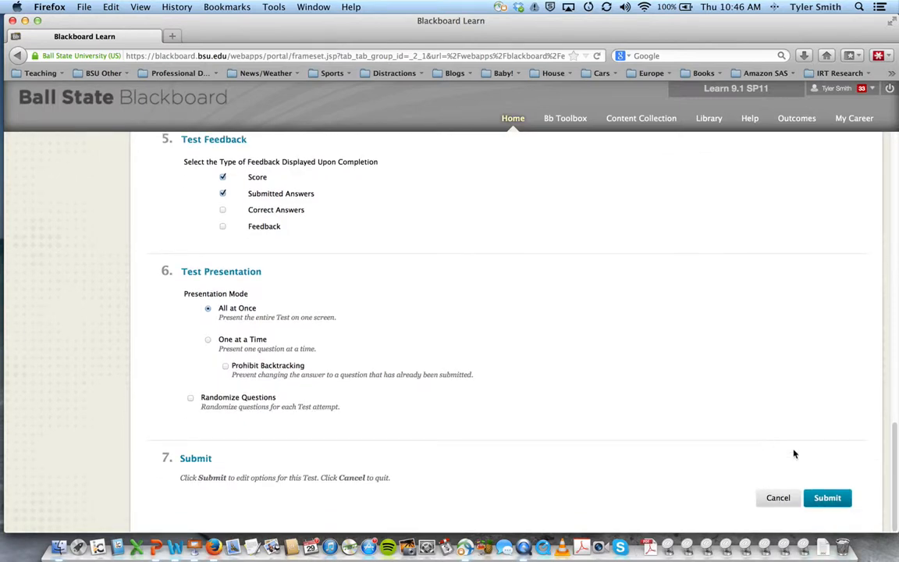
{"action": "left_click", "coordinate": [836, 500]}
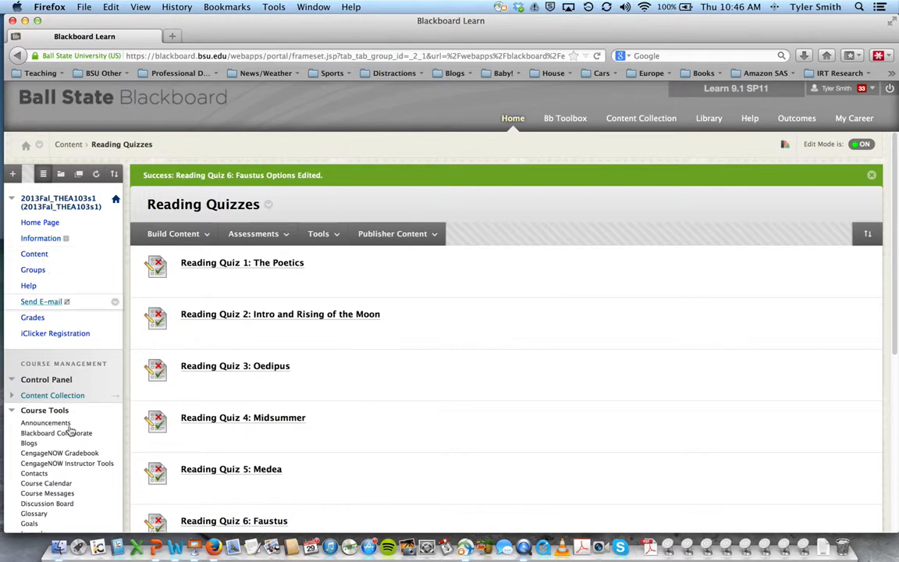
Open the Theatre 103: The Podcast folder in the course's Content area.
{"action": "left_click", "coordinate": [35, 254]}
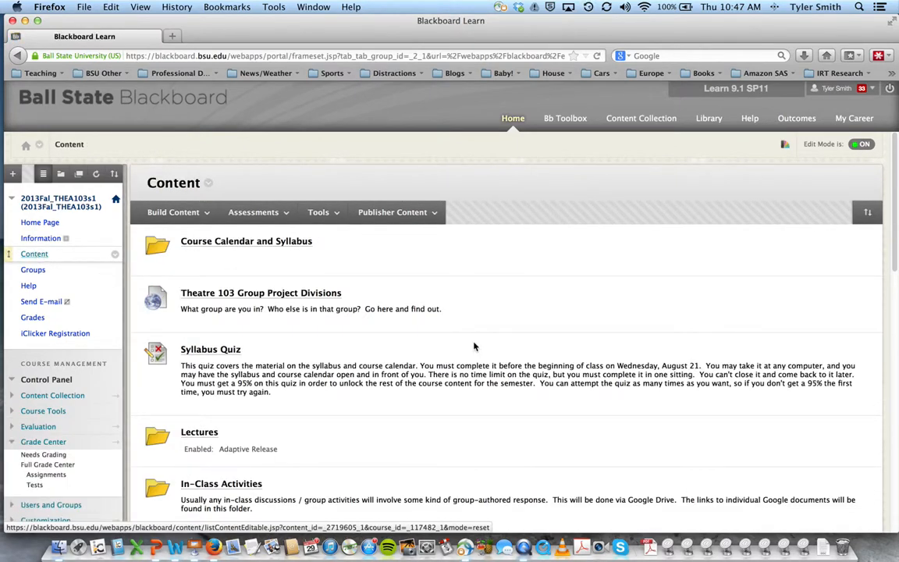
{"action": "scroll", "coordinate": [524, 361], "scroll_direction": "down", "scroll_amount": 5}
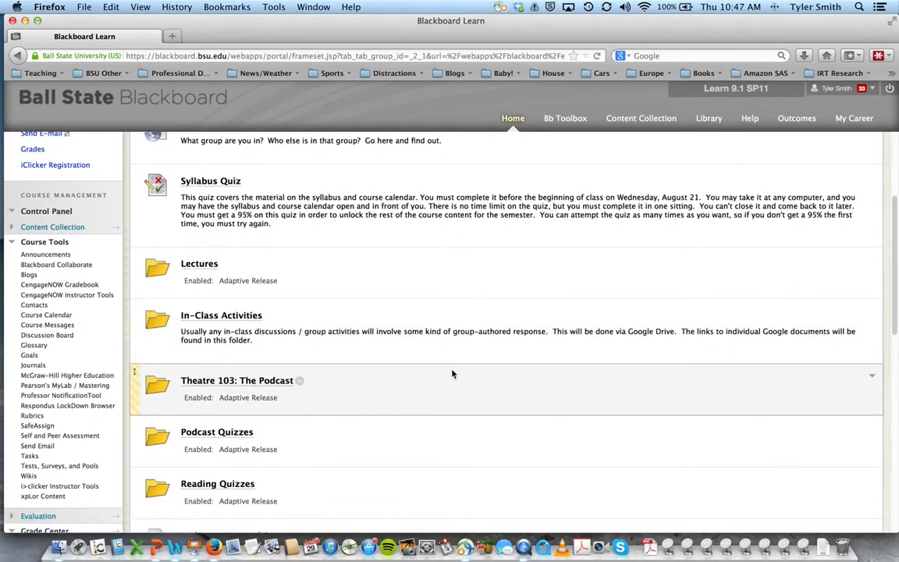
{"action": "scroll", "coordinate": [452, 370], "scroll_direction": "down", "scroll_amount": 1}
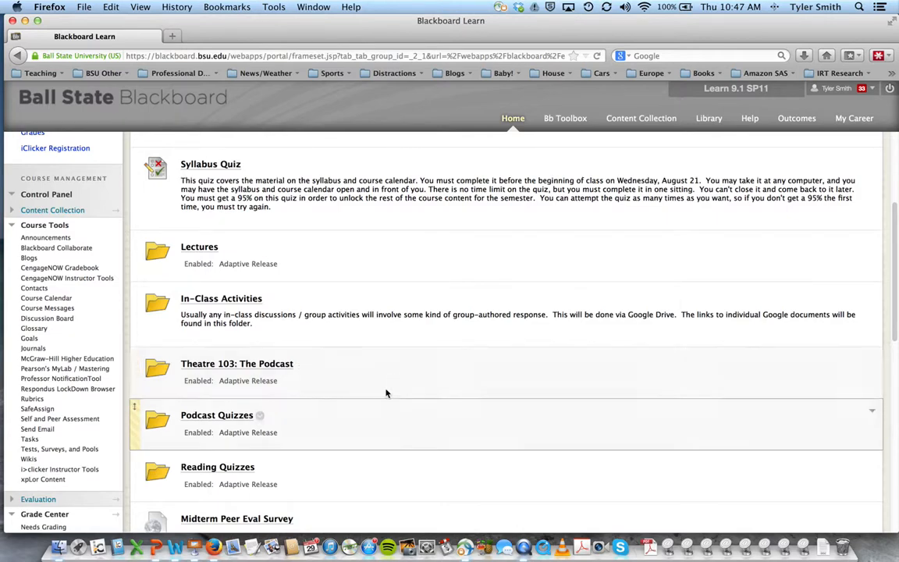
{"action": "left_click", "coordinate": [235, 368]}
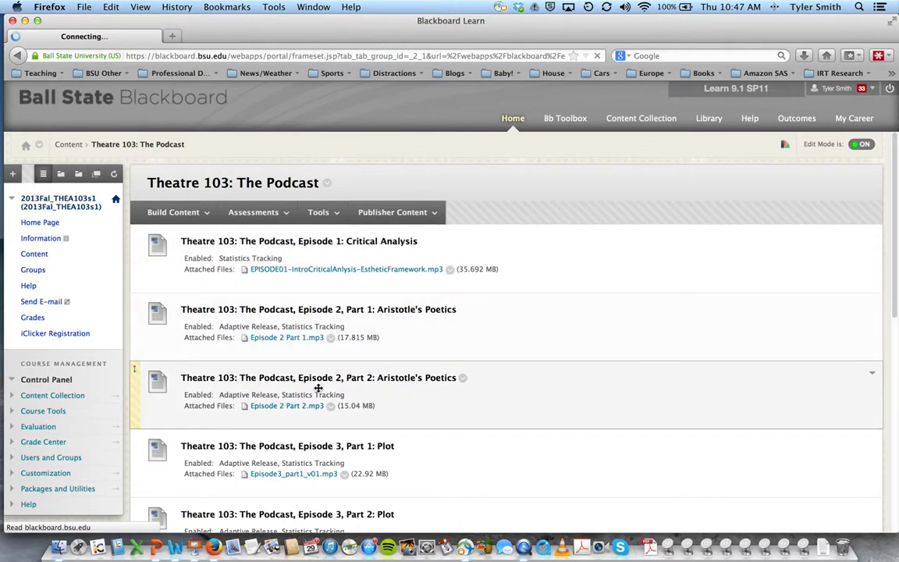
Edit the podcast item Episode 4: Shakespearean / Complex Plots to permit users to view the content, and submit the change.
{"action": "scroll", "coordinate": [336, 401], "scroll_direction": "down", "scroll_amount": 3}
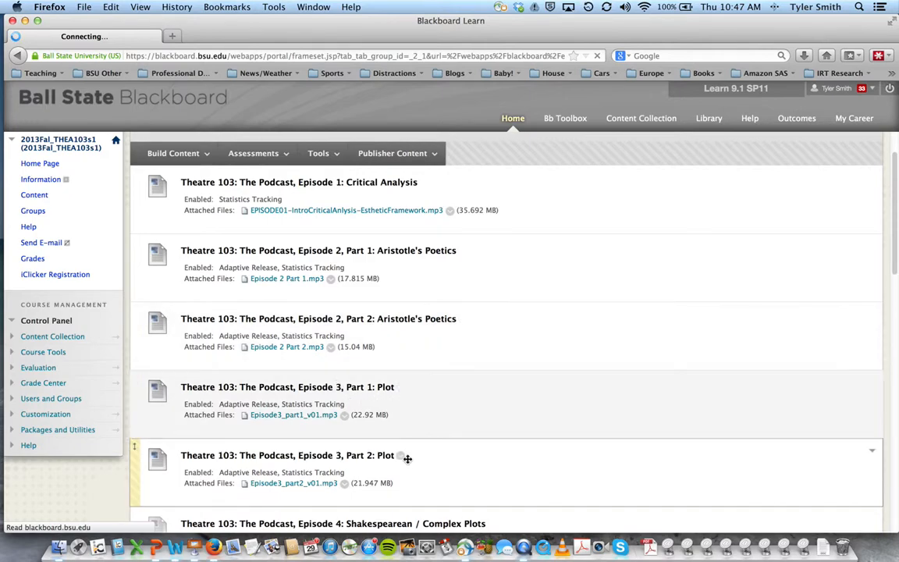
{"action": "scroll", "coordinate": [483, 360], "scroll_direction": "down", "scroll_amount": 4}
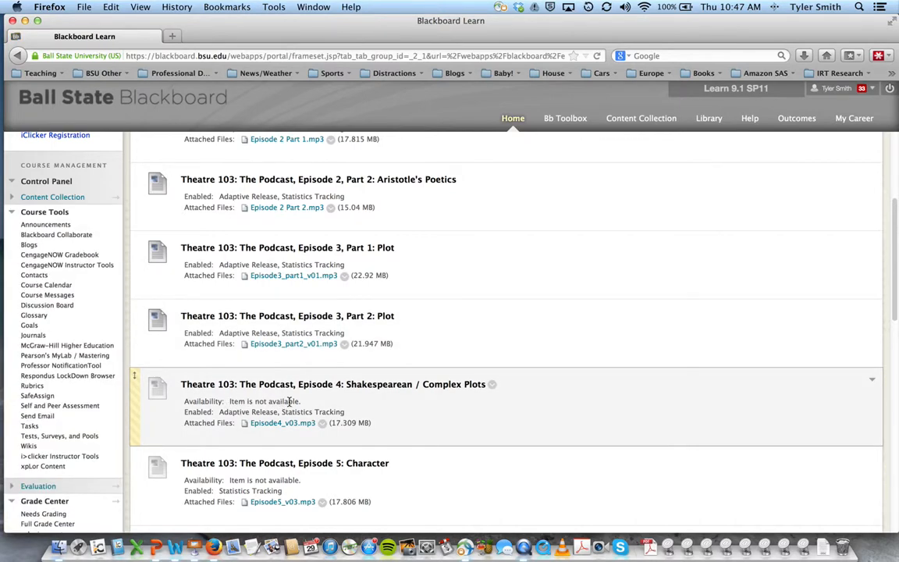
{"action": "left_click", "coordinate": [492, 386]}
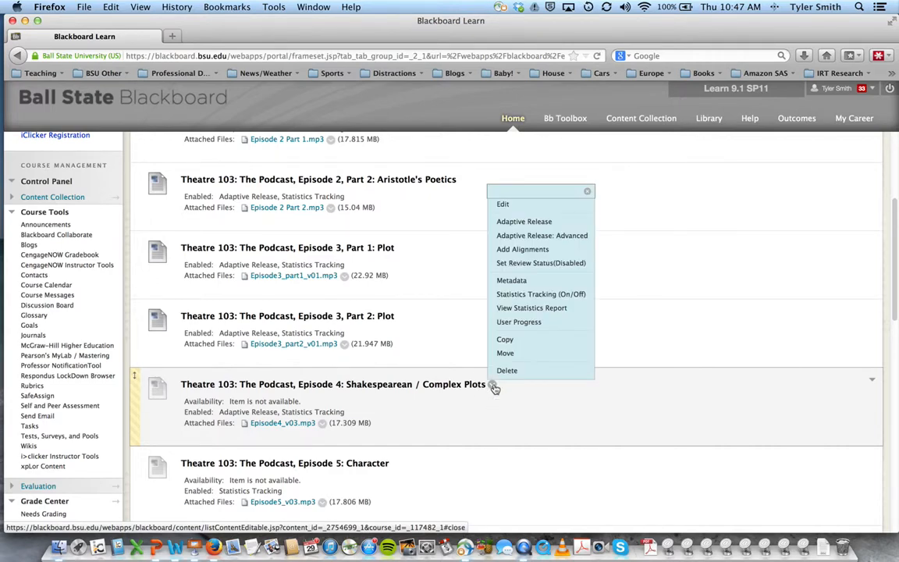
{"action": "left_click", "coordinate": [504, 204]}
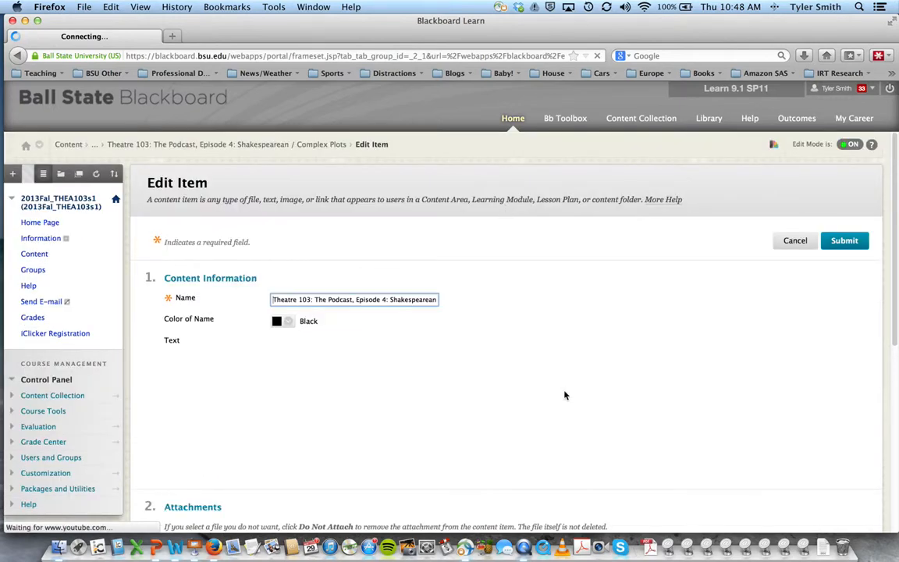
{"action": "scroll", "coordinate": [565, 395], "scroll_direction": "down", "scroll_amount": 3}
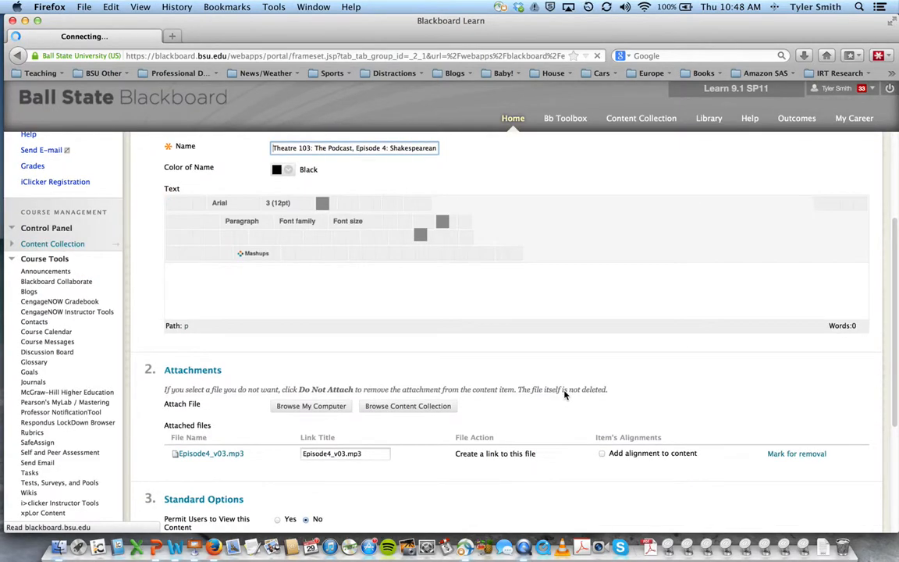
{"action": "scroll", "coordinate": [565, 395], "scroll_direction": "down", "scroll_amount": 3}
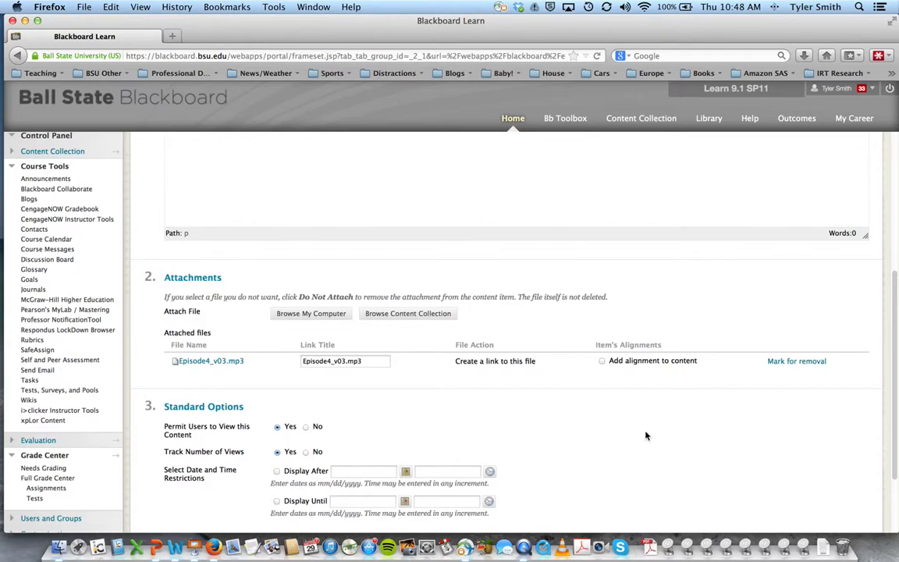
{"action": "scroll", "coordinate": [645, 435], "scroll_direction": "down", "scroll_amount": 3}
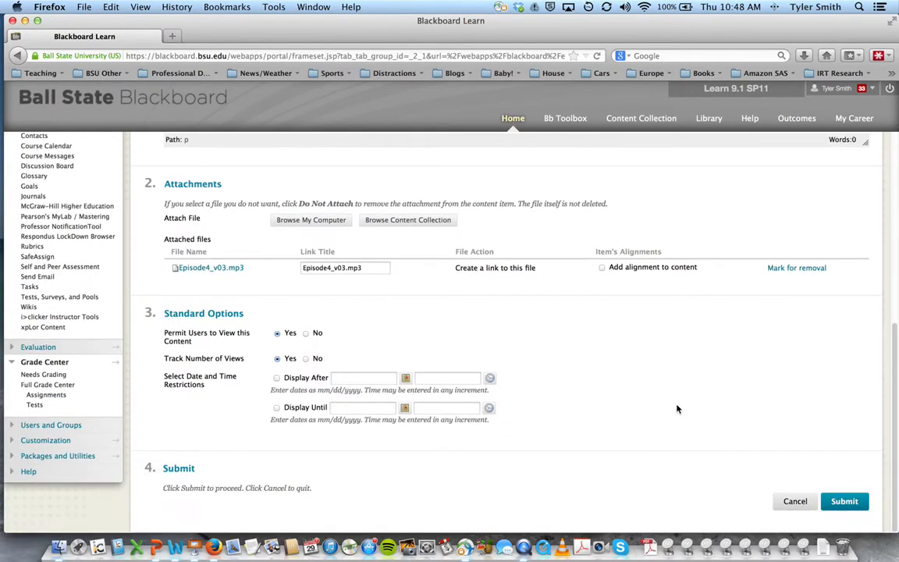
{"action": "left_click", "coordinate": [849, 505]}
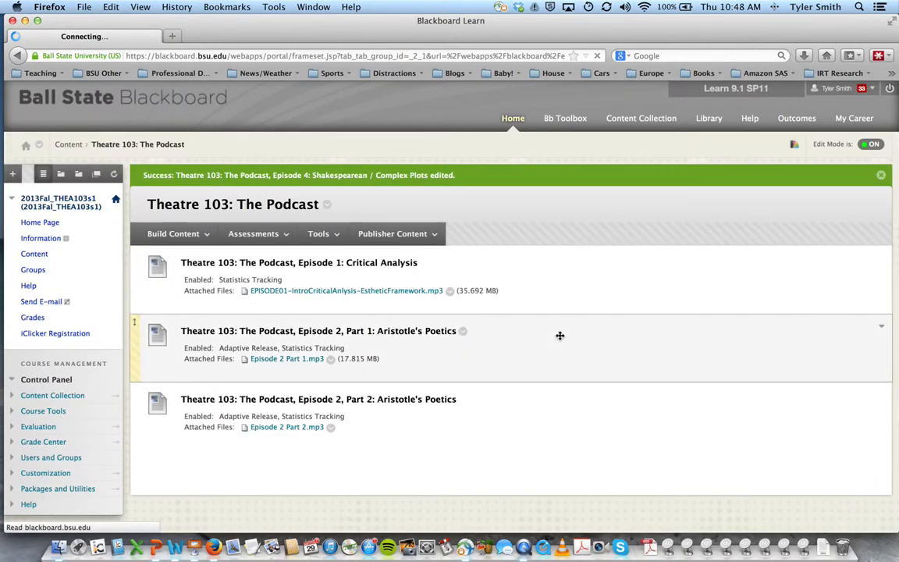
Examine the date, membership and grade criteria in the Adaptive Release rule of podcast Episode 4, and leave without saving.
{"action": "scroll", "coordinate": [507, 374], "scroll_direction": "down", "scroll_amount": 2}
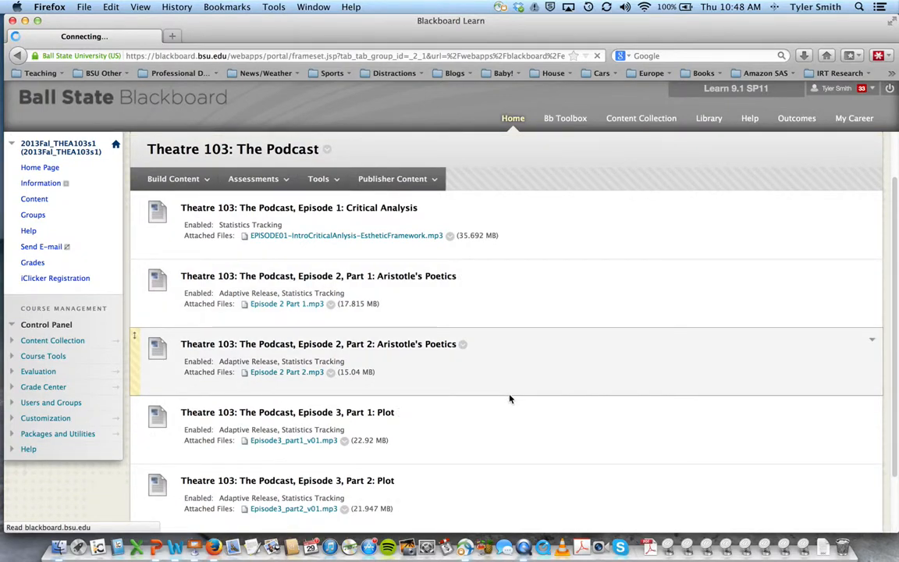
{"action": "scroll", "coordinate": [507, 394], "scroll_direction": "down", "scroll_amount": 3}
{"action": "scroll", "coordinate": [507, 394], "scroll_direction": "down", "scroll_amount": 1}
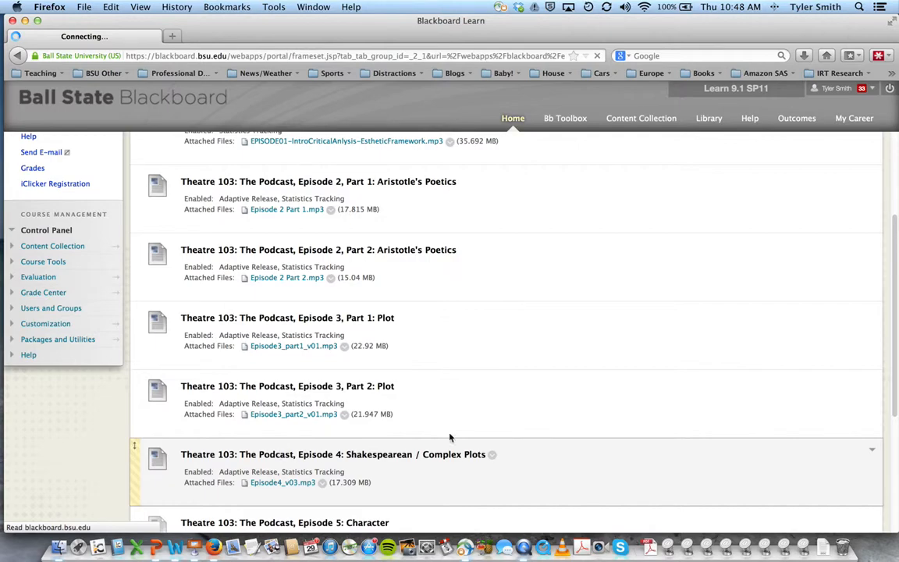
{"action": "scroll", "coordinate": [457, 436], "scroll_direction": "down", "scroll_amount": 2}
{"action": "scroll", "coordinate": [462, 436], "scroll_direction": "down", "scroll_amount": 1}
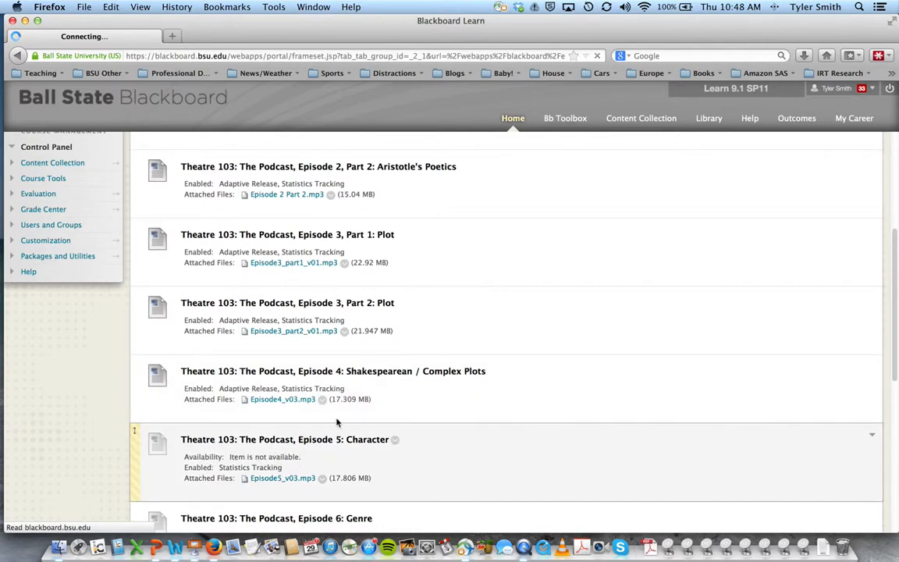
{"action": "left_click", "coordinate": [492, 373]}
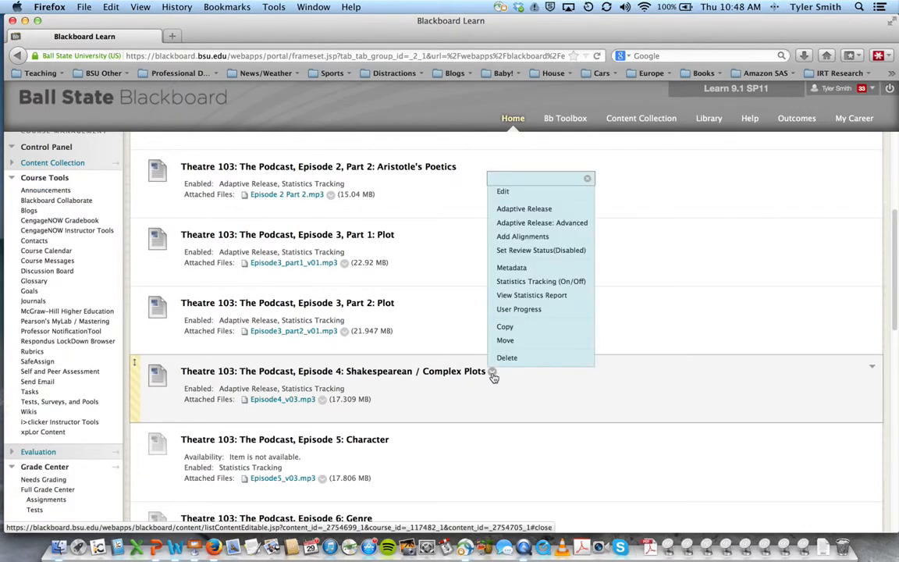
{"action": "left_click", "coordinate": [523, 209]}
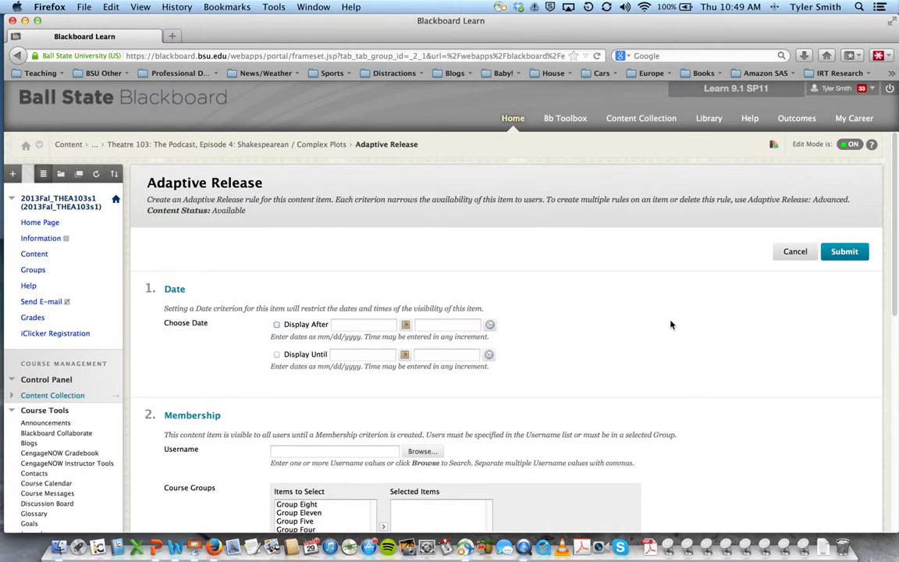
{"action": "scroll", "coordinate": [670, 325], "scroll_direction": "down", "scroll_amount": 3}
{"action": "scroll", "coordinate": [681, 326], "scroll_direction": "up", "scroll_amount": 3}
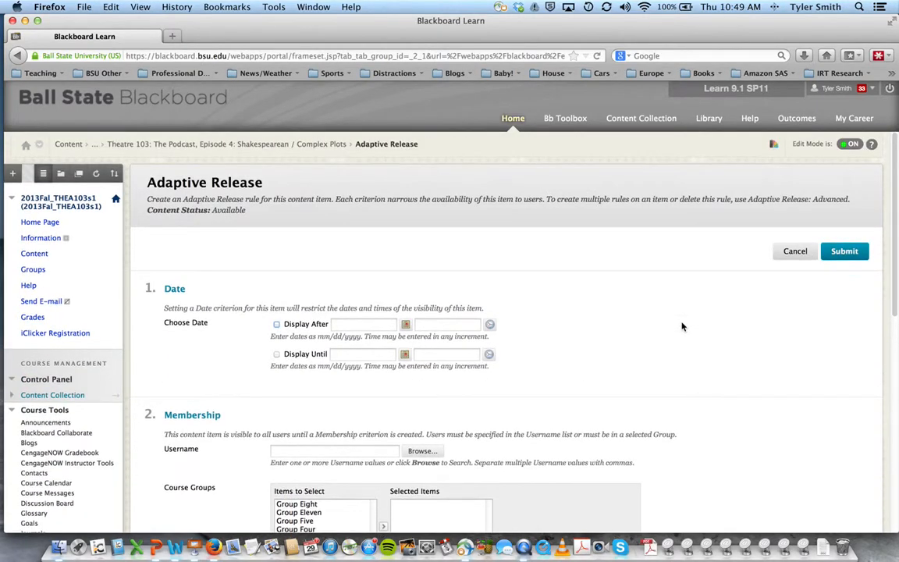
{"action": "scroll", "coordinate": [681, 326], "scroll_direction": "down", "scroll_amount": 5}
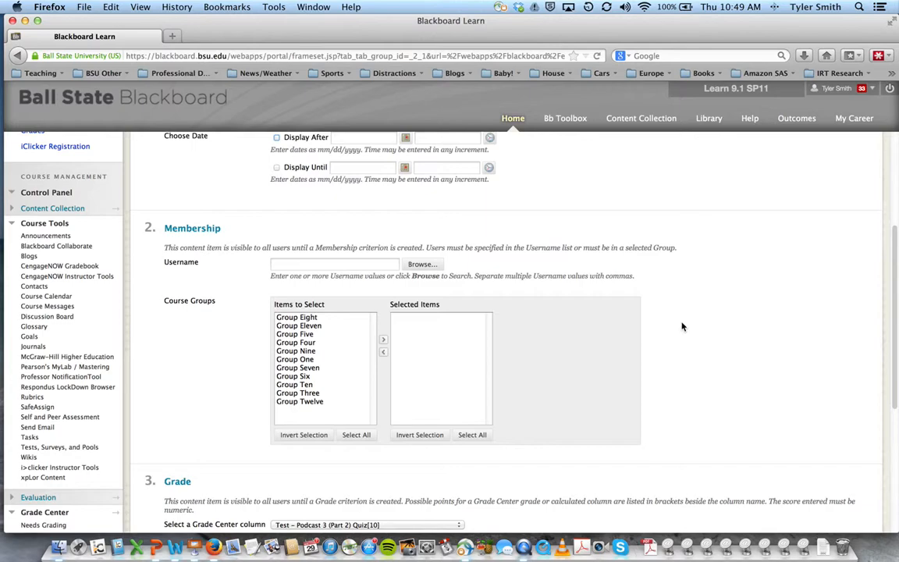
{"action": "scroll", "coordinate": [681, 326], "scroll_direction": "down", "scroll_amount": 6}
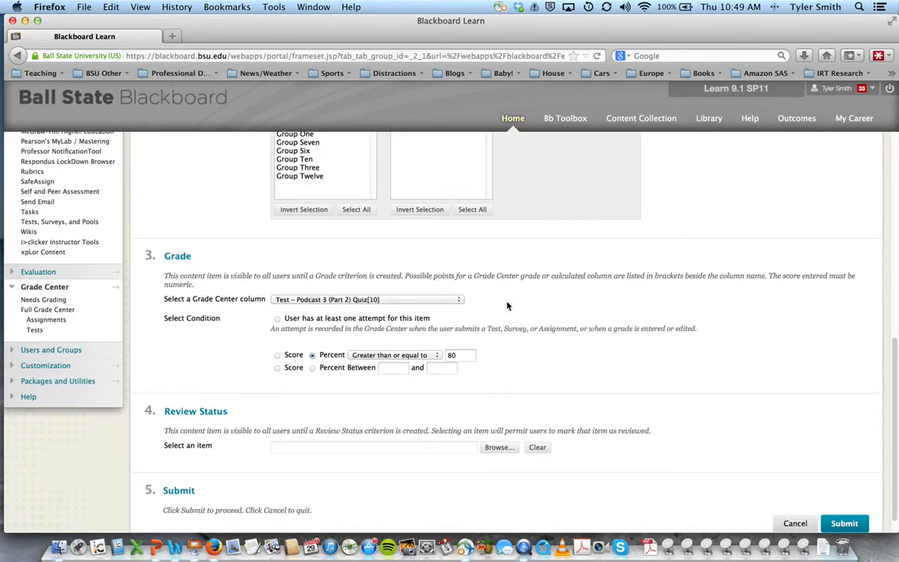
{"action": "left_click", "coordinate": [795, 522]}
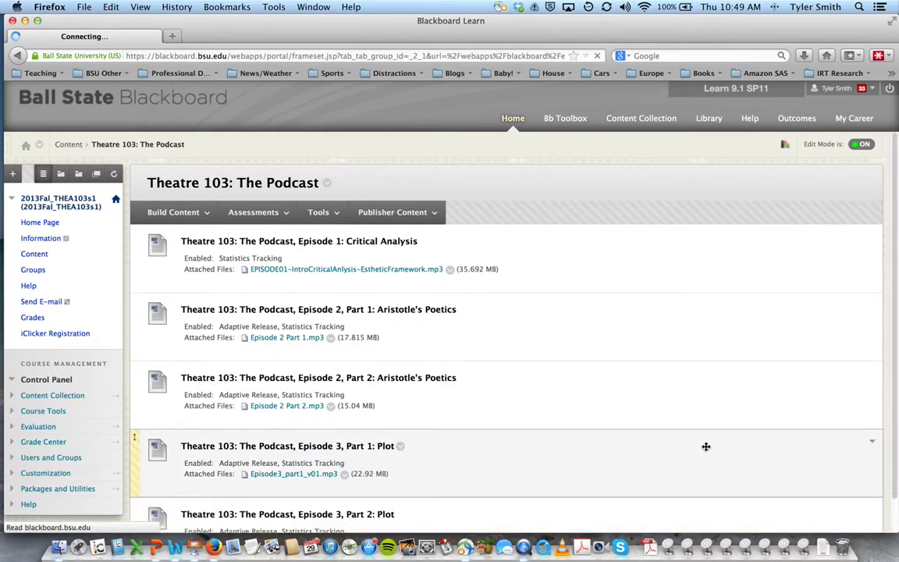
Open the Adaptive Release rule of the podcast item Episode 4: Shakespearean / Complex Plots.
{"action": "scroll", "coordinate": [706, 446], "scroll_direction": "down", "scroll_amount": 2}
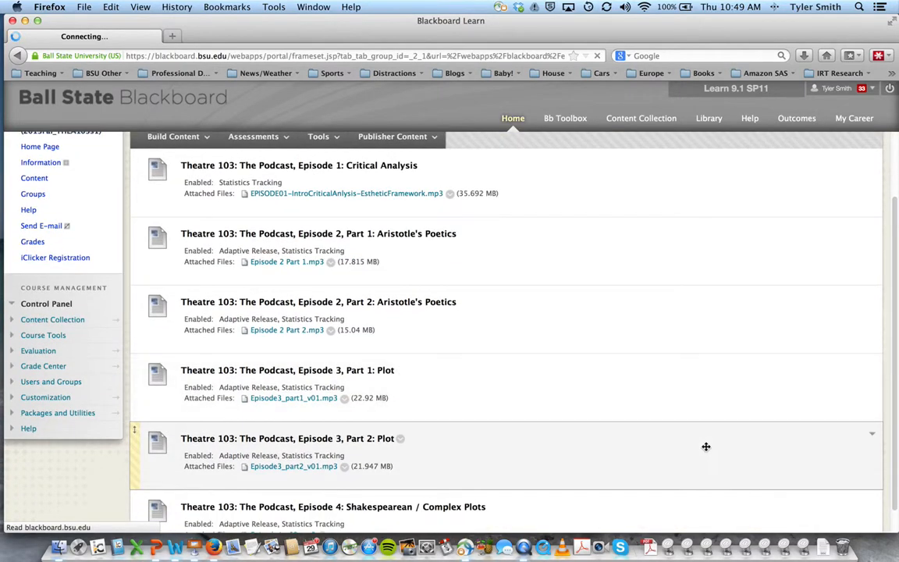
{"action": "scroll", "coordinate": [705, 436], "scroll_direction": "down", "scroll_amount": 2}
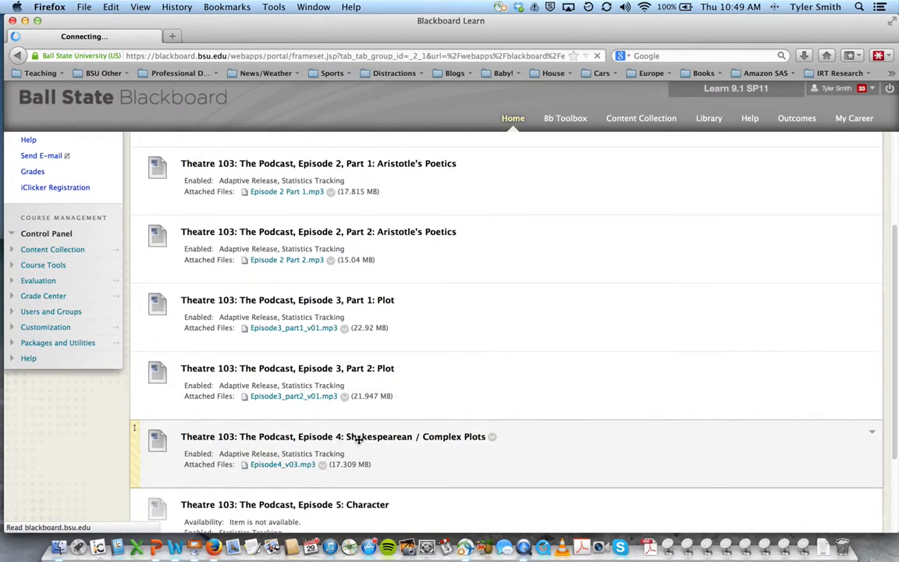
{"action": "scroll", "coordinate": [598, 439], "scroll_direction": "down", "scroll_amount": 1}
{"action": "scroll", "coordinate": [597, 442], "scroll_direction": "down", "scroll_amount": 1}
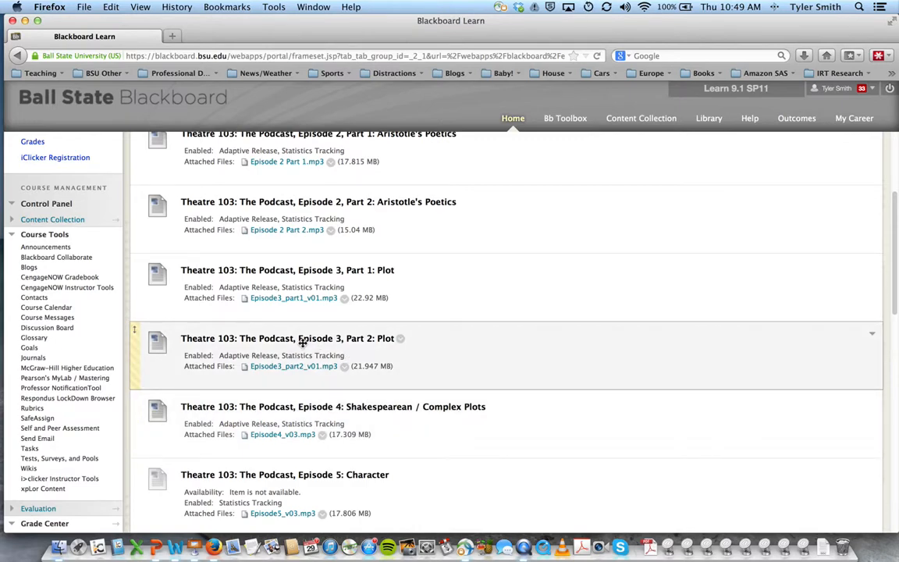
{"action": "left_click", "coordinate": [493, 410]}
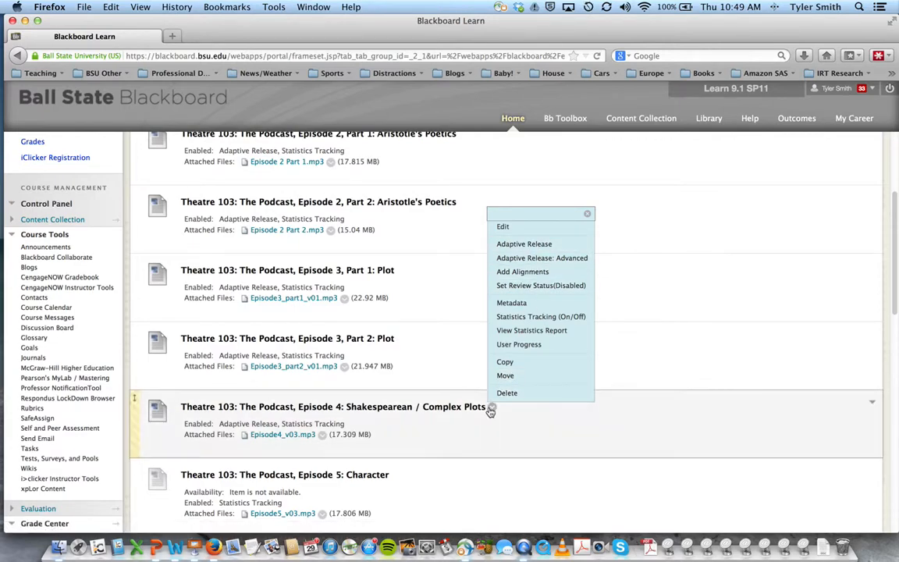
{"action": "left_click", "coordinate": [523, 243]}
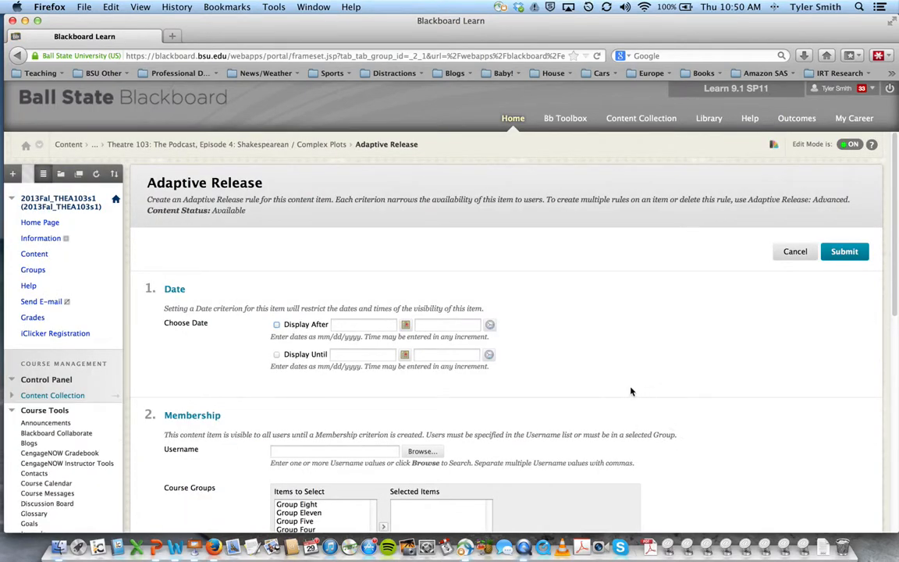
Review the rule's date, membership, grade and review status criteria, and submit the rule.
{"action": "scroll", "coordinate": [648, 385], "scroll_direction": "down", "scroll_amount": 2}
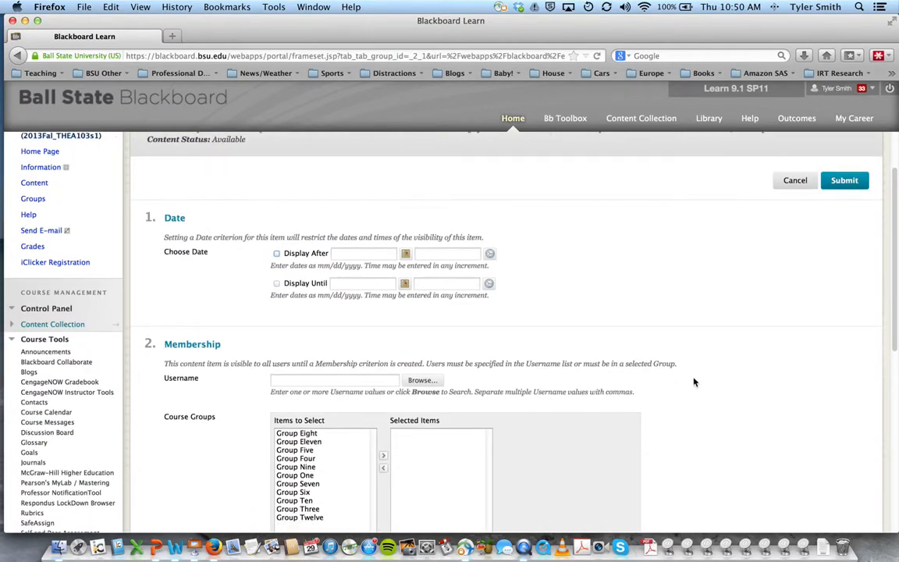
{"action": "scroll", "coordinate": [695, 382], "scroll_direction": "down", "scroll_amount": 4}
{"action": "scroll", "coordinate": [695, 384], "scroll_direction": "down", "scroll_amount": 4}
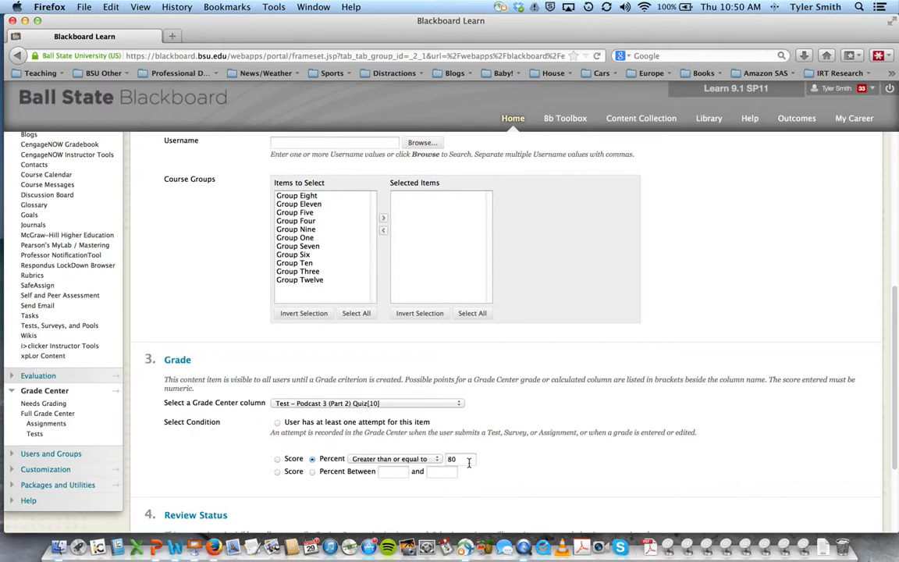
{"action": "scroll", "coordinate": [581, 460], "scroll_direction": "down", "scroll_amount": 3}
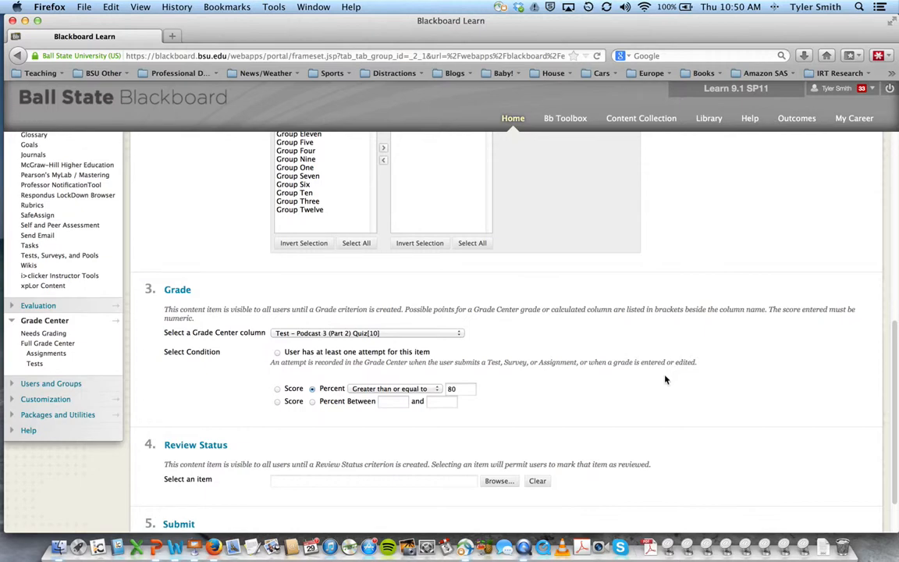
{"action": "scroll", "coordinate": [666, 379], "scroll_direction": "down", "scroll_amount": 3}
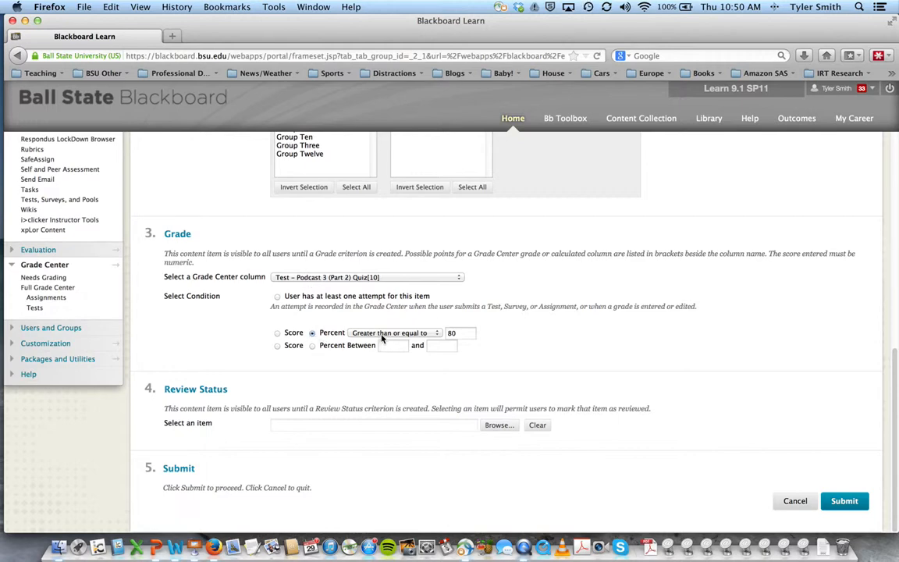
{"action": "left_click", "coordinate": [850, 502]}
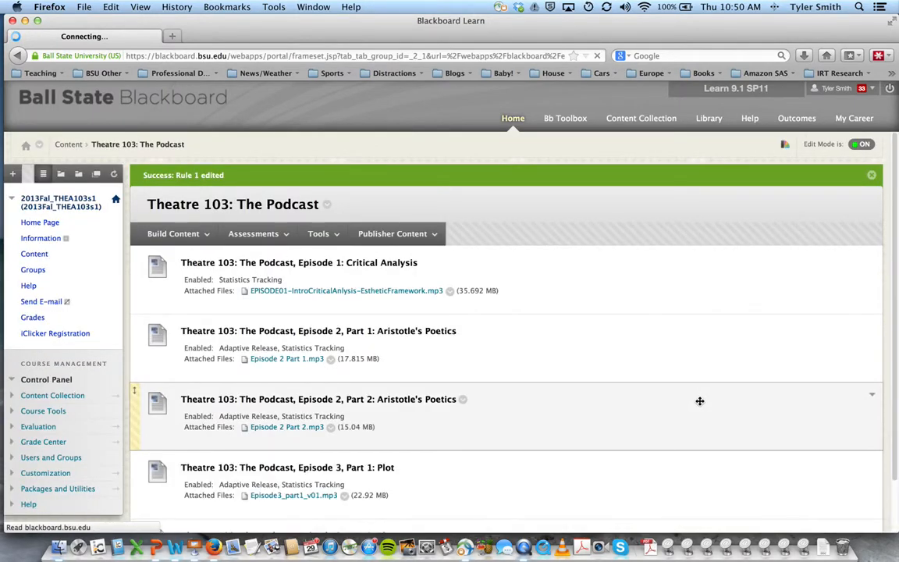
Look through the podcast folder, then return to the course's Content area and open the Podcast Quizzes folder.
{"action": "scroll", "coordinate": [700, 405], "scroll_direction": "down", "scroll_amount": 2}
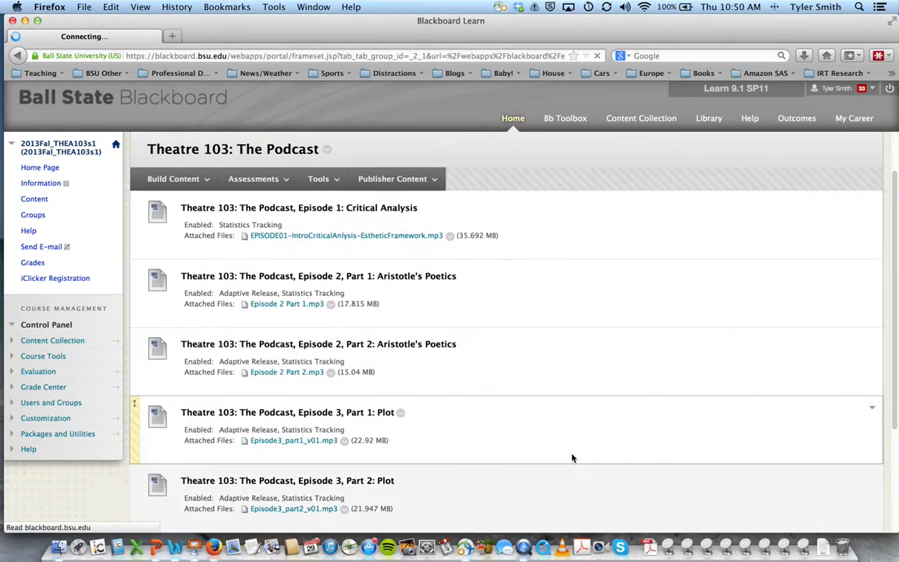
{"action": "scroll", "coordinate": [572, 457], "scroll_direction": "down", "scroll_amount": 1}
{"action": "scroll", "coordinate": [572, 455], "scroll_direction": "down", "scroll_amount": 2}
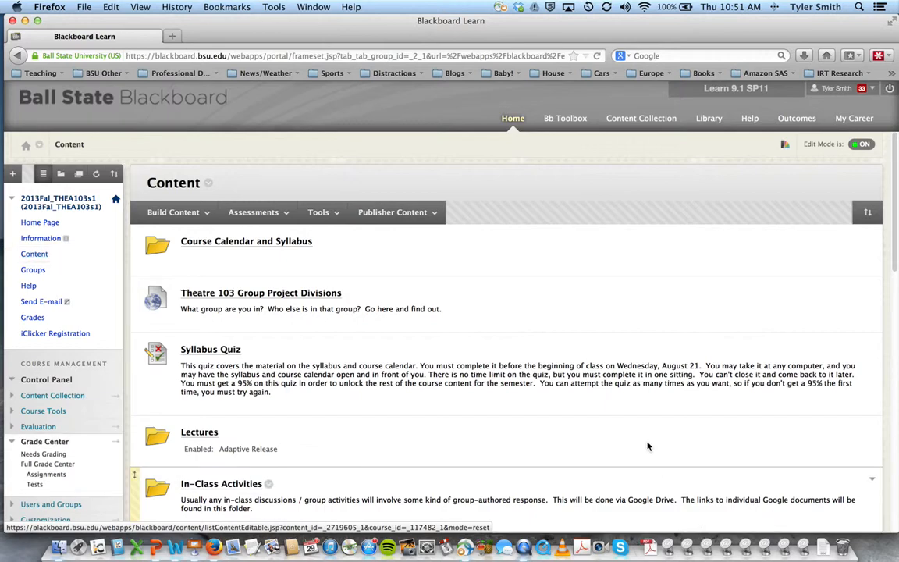
{"action": "scroll", "coordinate": [550, 386], "scroll_direction": "down", "scroll_amount": 5}
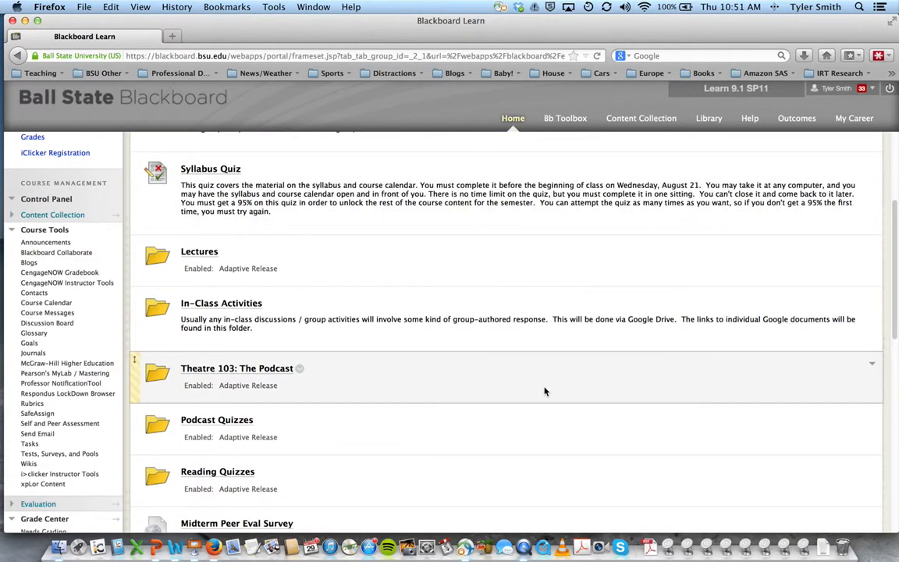
{"action": "left_click", "coordinate": [212, 392]}
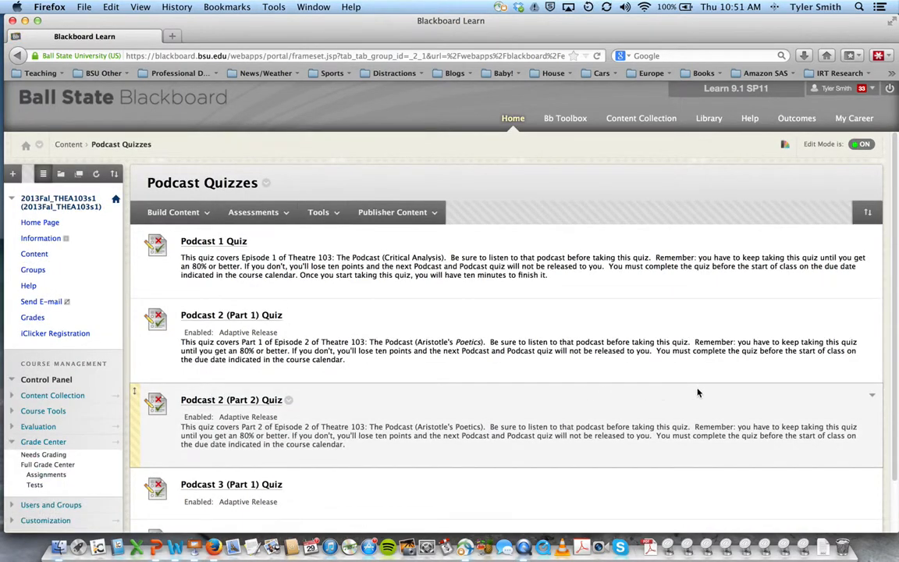
Add the existing test Podcast 4 Quiz to the Podcast Quizzes folder.
{"action": "scroll", "coordinate": [615, 399], "scroll_direction": "down", "scroll_amount": 3}
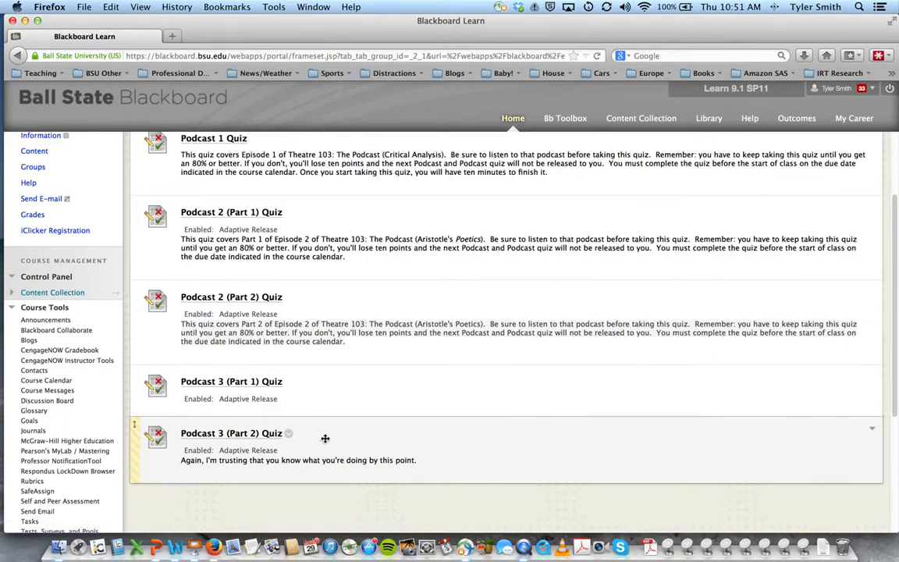
{"action": "scroll", "coordinate": [326, 439], "scroll_direction": "up", "scroll_amount": 3}
{"action": "left_click", "coordinate": [265, 209]}
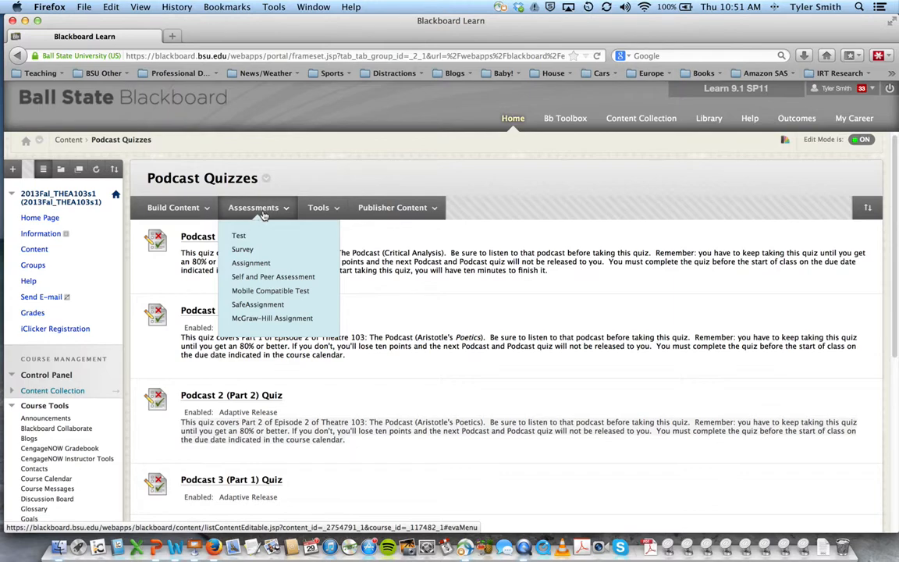
{"action": "left_click", "coordinate": [241, 237]}
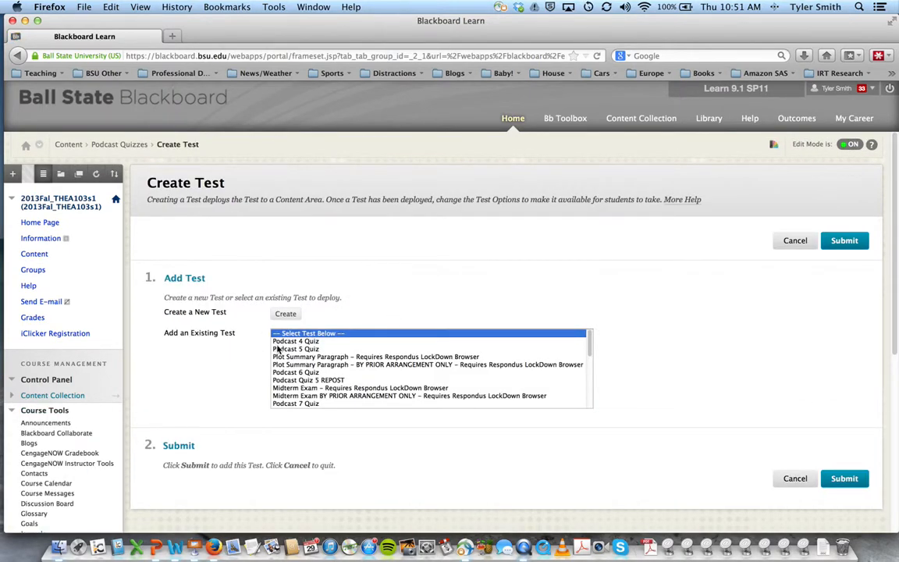
{"action": "left_click", "coordinate": [307, 341]}
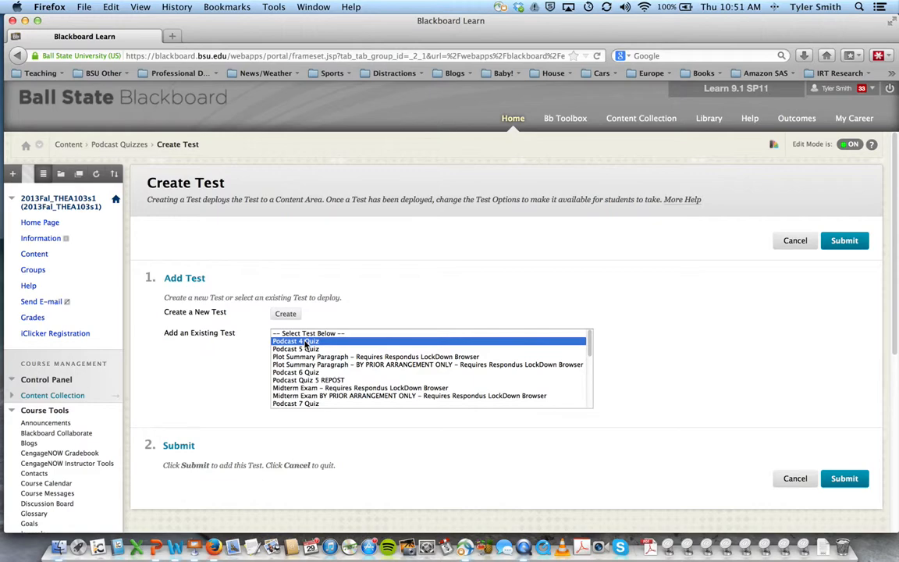
{"action": "left_click", "coordinate": [847, 477]}
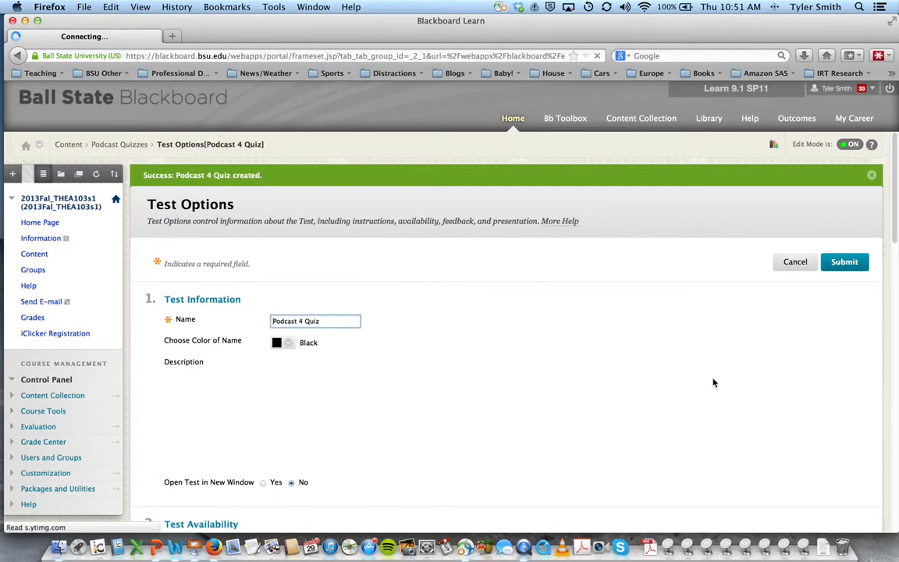
Make the Podcast 4 Quiz link available, allow unlimited multiple attempts, and turn on Force Completion.
{"action": "scroll", "coordinate": [712, 381], "scroll_direction": "down", "scroll_amount": 1}
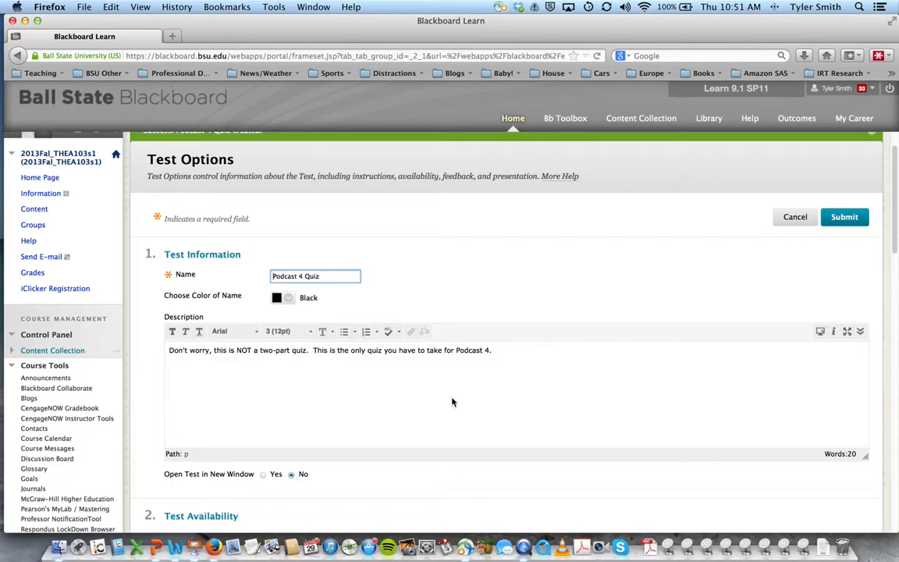
{"action": "scroll", "coordinate": [310, 385], "scroll_direction": "down", "scroll_amount": 6}
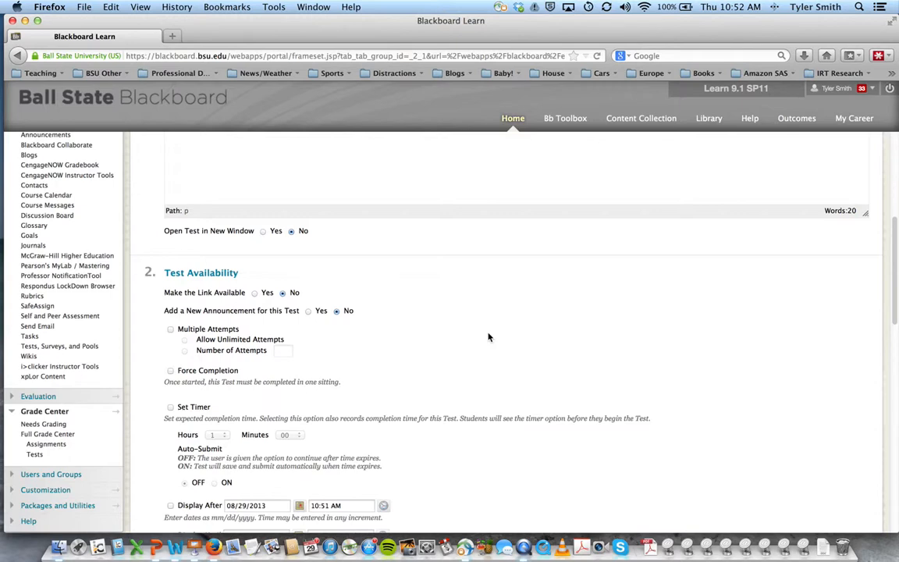
{"action": "left_click", "coordinate": [255, 294]}
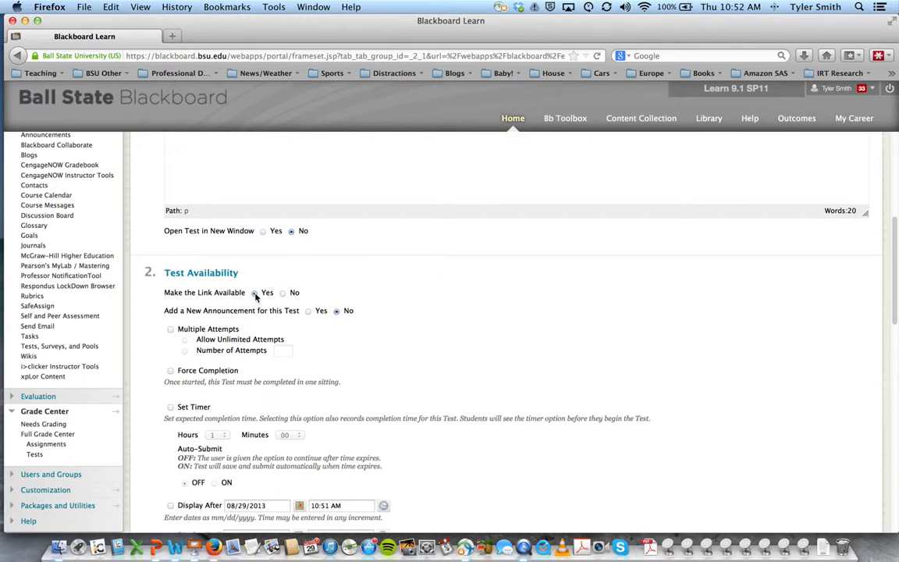
{"action": "left_click", "coordinate": [170, 329]}
Set the test timer to 0 hours and 10 minutes with Auto-Submit on.
{"action": "left_click", "coordinate": [170, 407]}
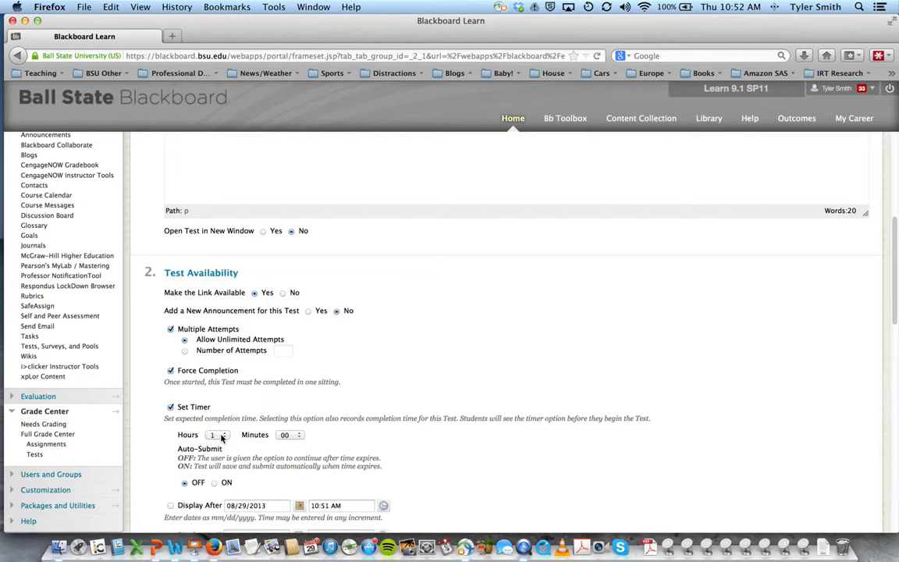
{"action": "left_click", "coordinate": [222, 436]}
{"action": "left_click", "coordinate": [202, 402]}
{"action": "left_click", "coordinate": [290, 438]}
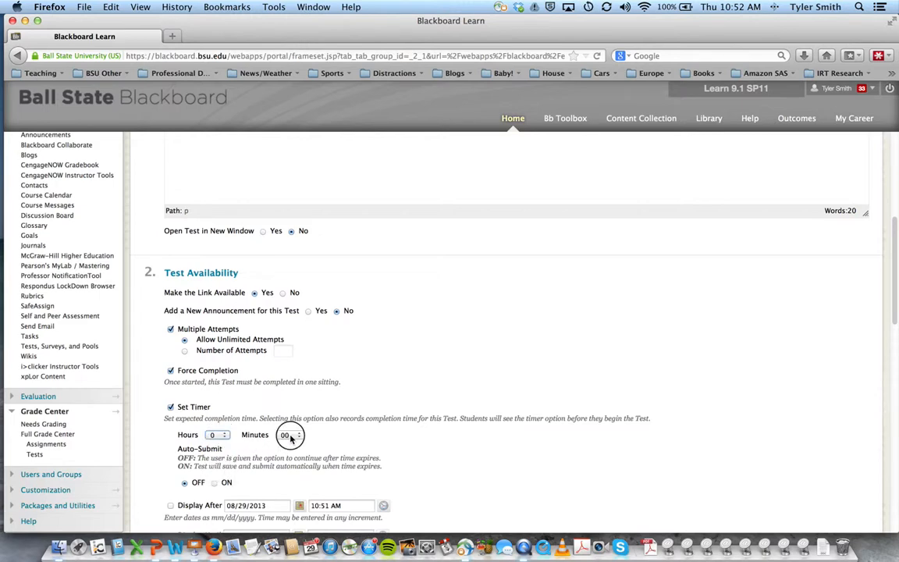
{"action": "left_click", "coordinate": [294, 350]}
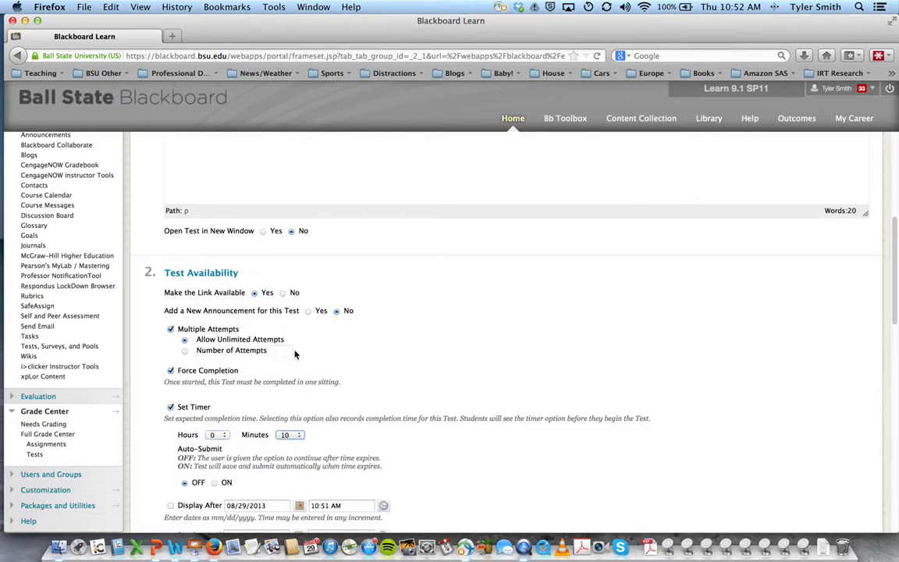
{"action": "left_click", "coordinate": [216, 483]}
Enable a due date for the quiz and set it to 09/18/2013 at 03:00 PM.
{"action": "scroll", "coordinate": [488, 468], "scroll_direction": "down", "scroll_amount": 5}
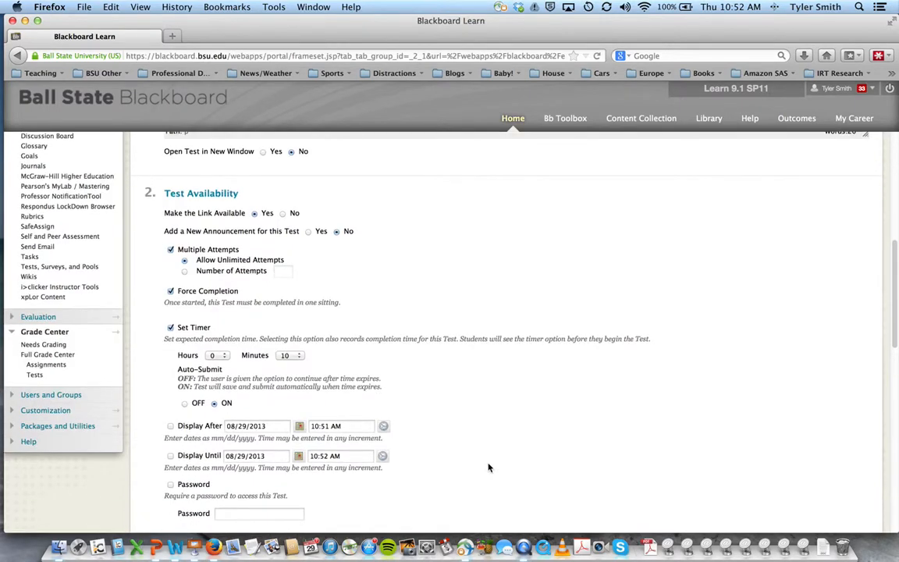
{"action": "scroll", "coordinate": [488, 467], "scroll_direction": "down", "scroll_amount": 2}
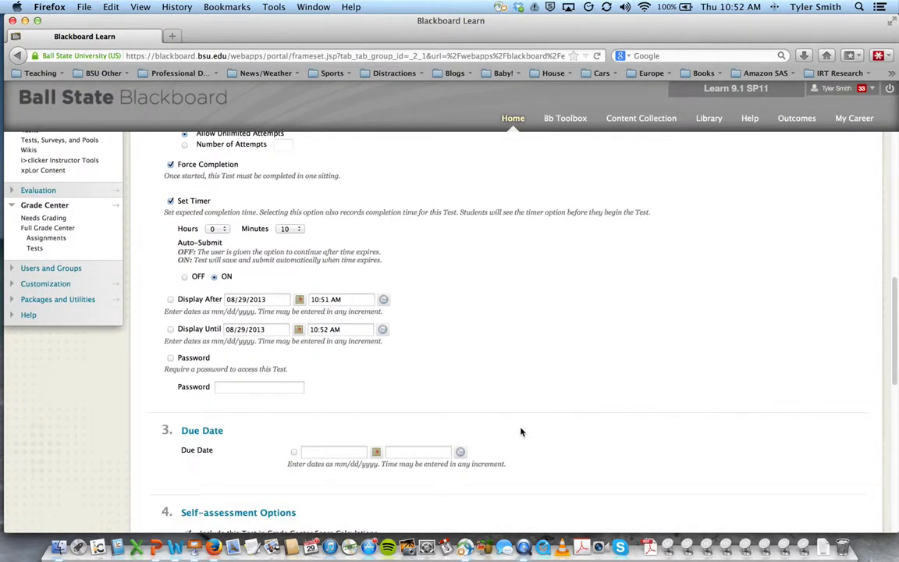
{"action": "left_click", "coordinate": [293, 450]}
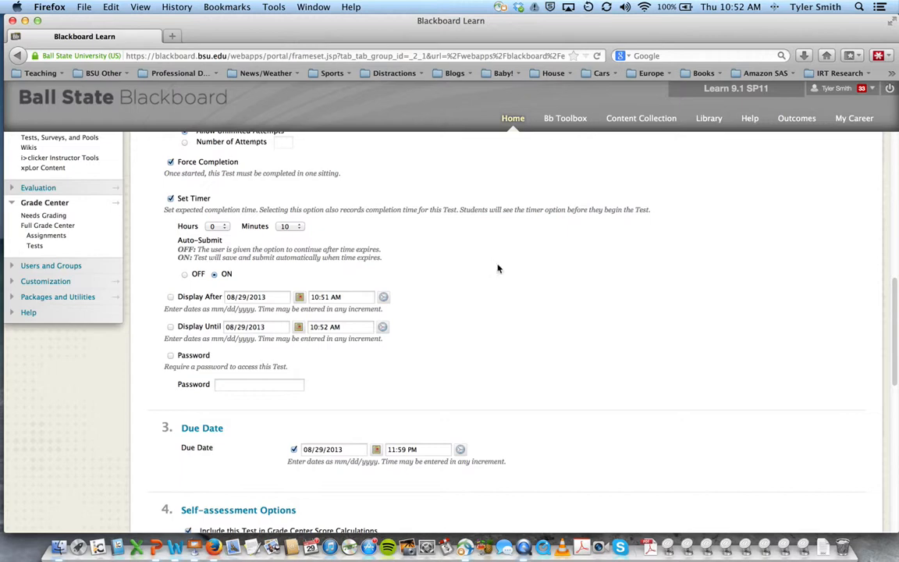
{"action": "left_click", "coordinate": [376, 449]}
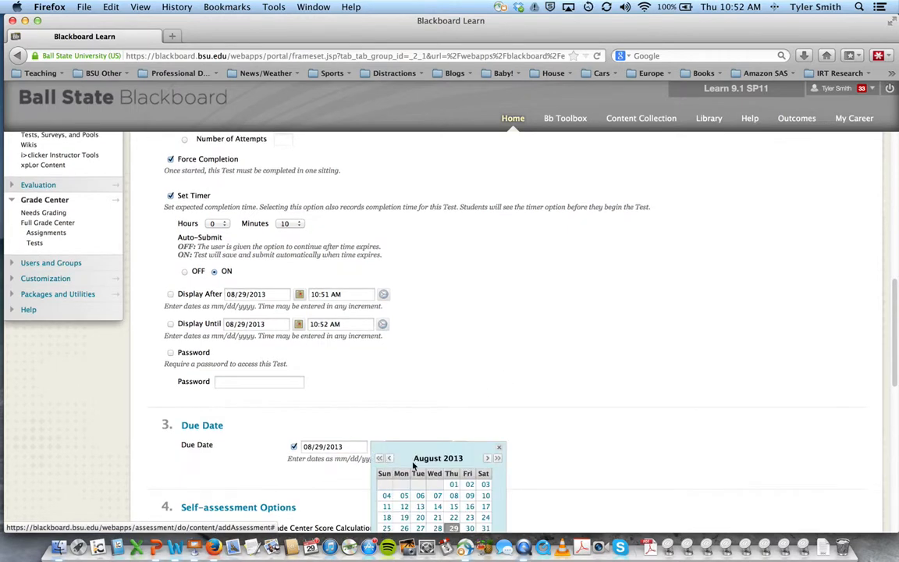
{"action": "left_click", "coordinate": [486, 458]}
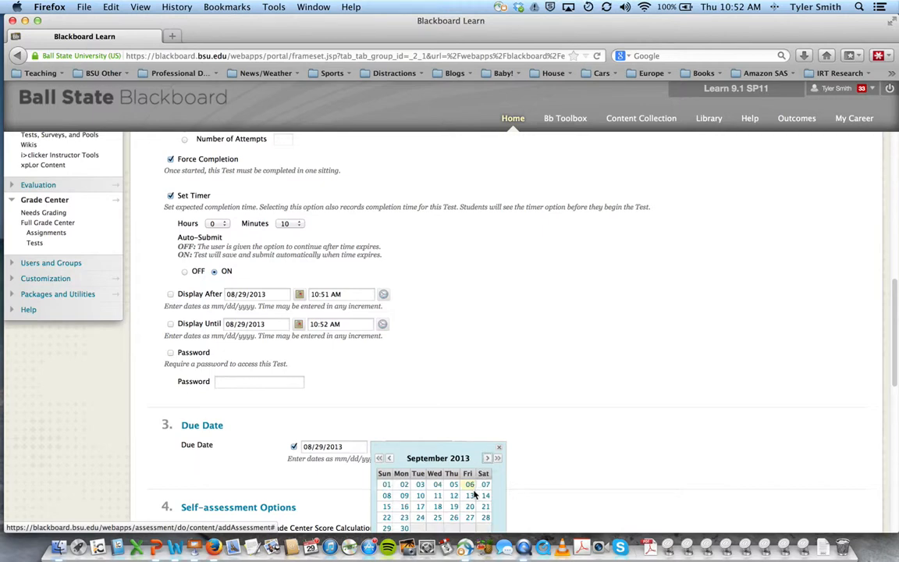
{"action": "left_click", "coordinate": [437, 506]}
{"action": "left_click", "coordinate": [460, 446]}
{"action": "scroll", "coordinate": [472, 481], "scroll_direction": "down", "scroll_amount": 5}
{"action": "scroll", "coordinate": [474, 481], "scroll_direction": "down", "scroll_amount": 10}
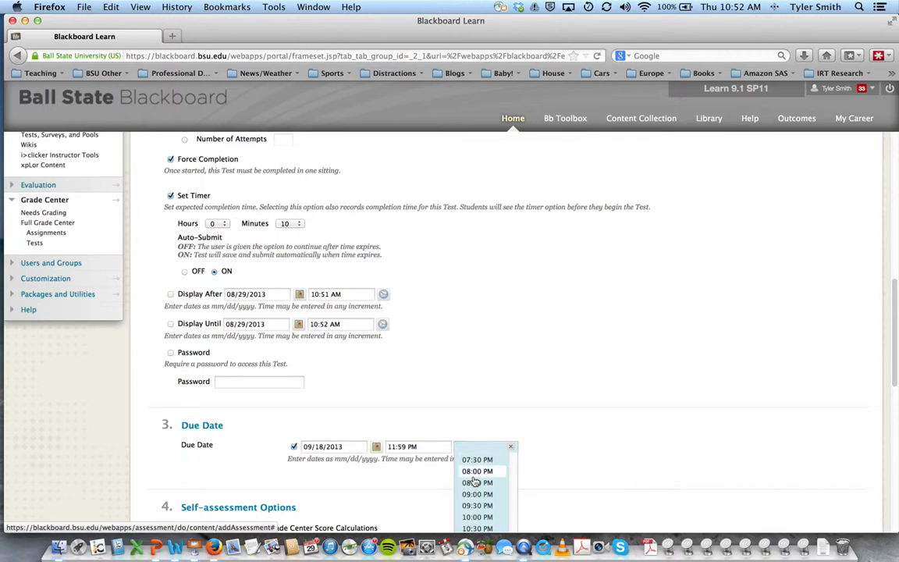
{"action": "scroll", "coordinate": [474, 480], "scroll_direction": "up", "scroll_amount": 4}
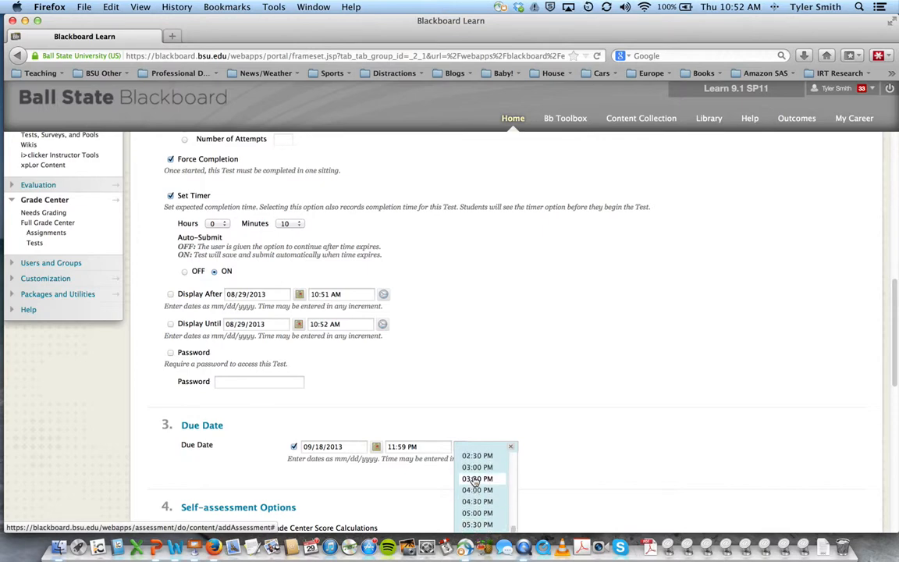
{"action": "left_click", "coordinate": [476, 469]}
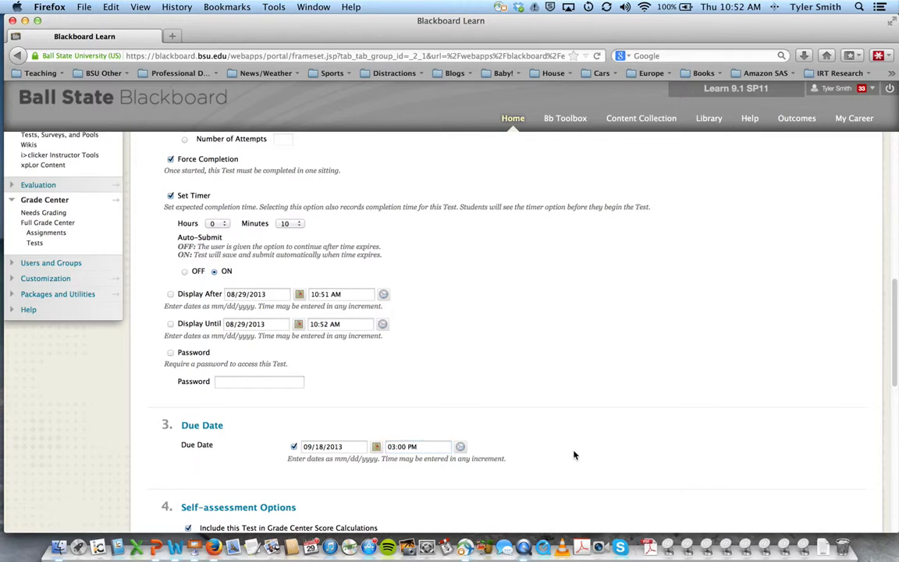
Exclude the quiz from Grade Center score calculations in the Self-assessment Options.
{"action": "scroll", "coordinate": [574, 455], "scroll_direction": "down", "scroll_amount": 4}
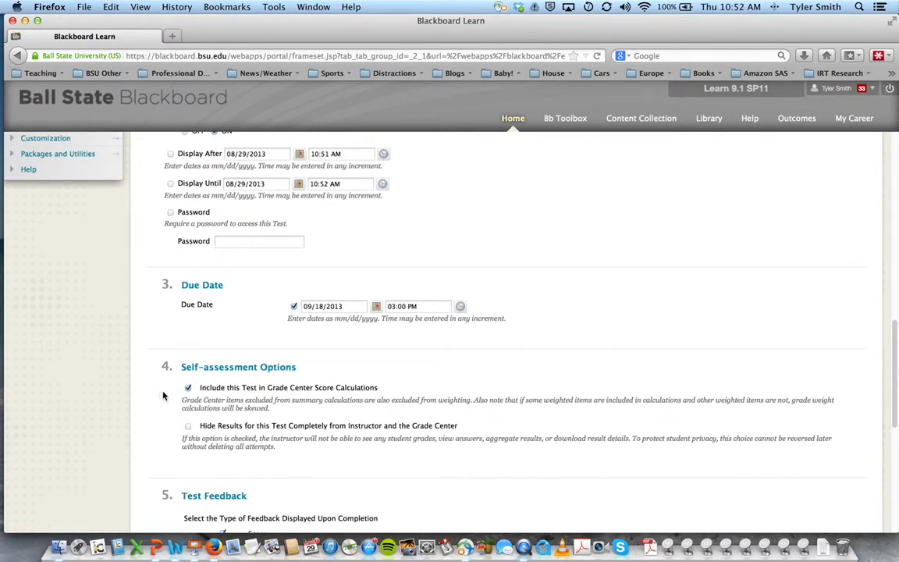
{"action": "left_click", "coordinate": [188, 388]}
{"action": "scroll", "coordinate": [568, 372], "scroll_direction": "down", "scroll_amount": 2}
{"action": "scroll", "coordinate": [512, 372], "scroll_direction": "down", "scroll_amount": 1}
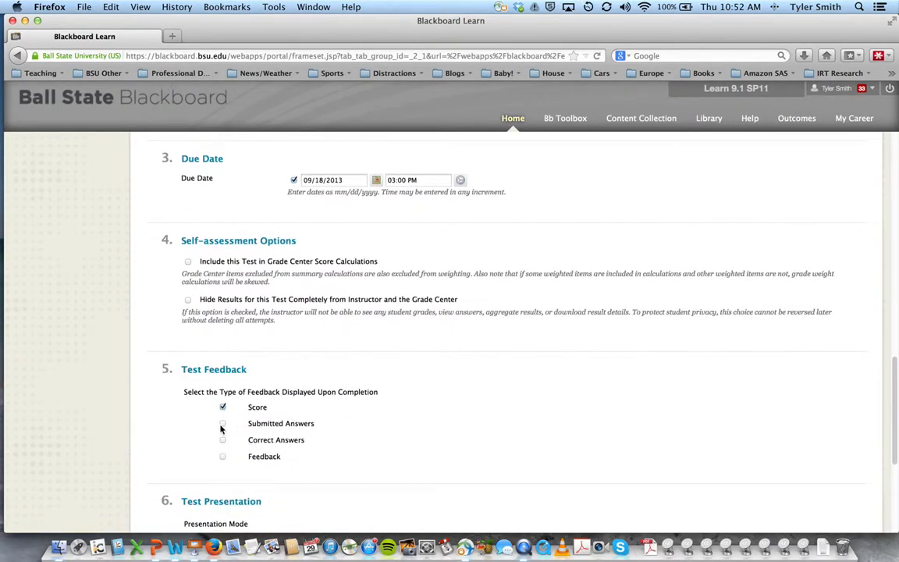
Show submitted answers along with the score in the test feedback, and submit the Podcast 4 Quiz test options.
{"action": "scroll", "coordinate": [545, 398], "scroll_direction": "down", "scroll_amount": 3}
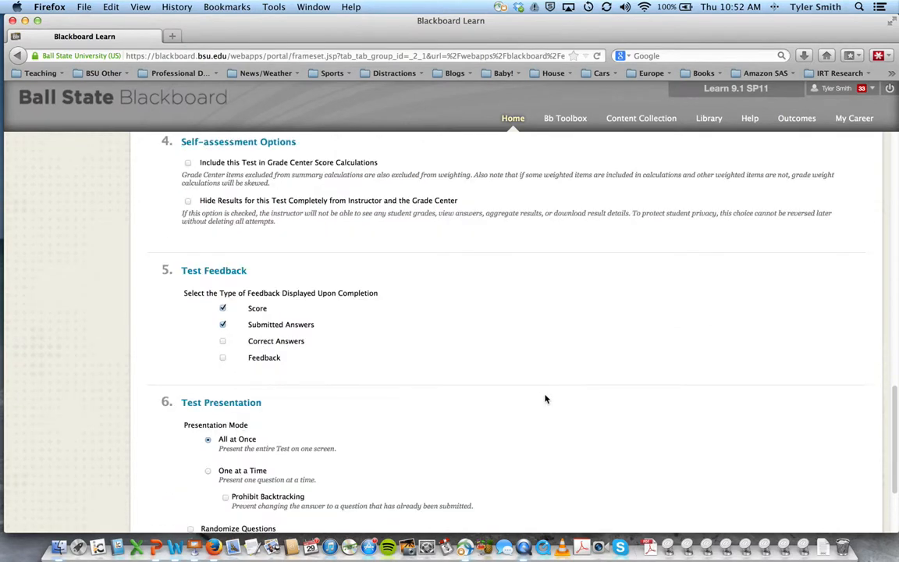
{"action": "scroll", "coordinate": [545, 399], "scroll_direction": "down", "scroll_amount": 2}
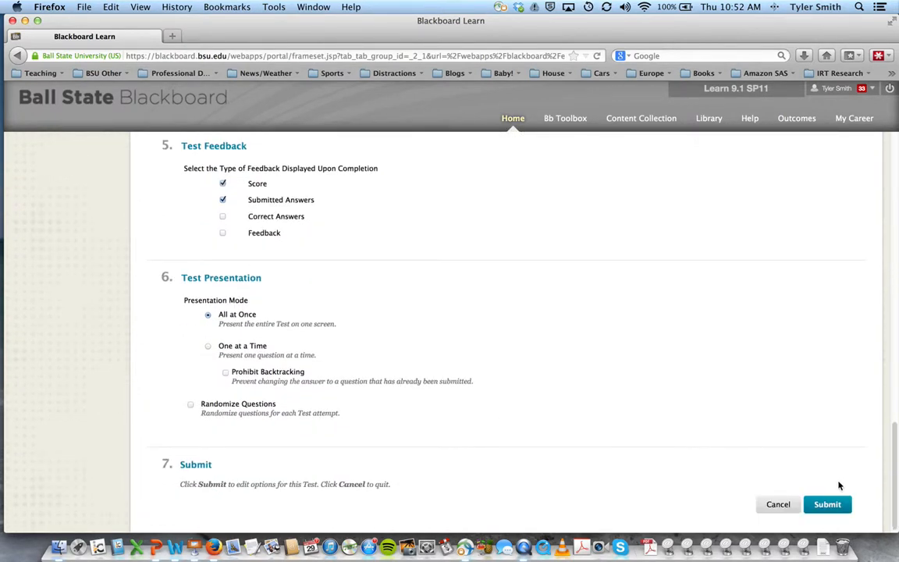
{"action": "left_click", "coordinate": [832, 505]}
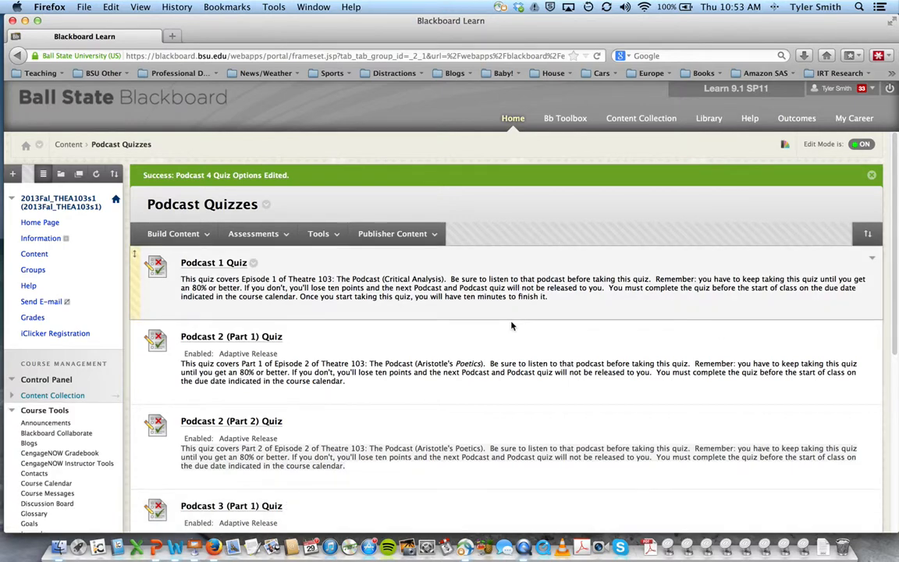
Open the Adaptive Release rule for Podcast 4 Quiz and choose Test - Podcast 3 (Part 2) Quiz as its Grade Center column.
{"action": "scroll", "coordinate": [505, 340], "scroll_direction": "down", "scroll_amount": 3}
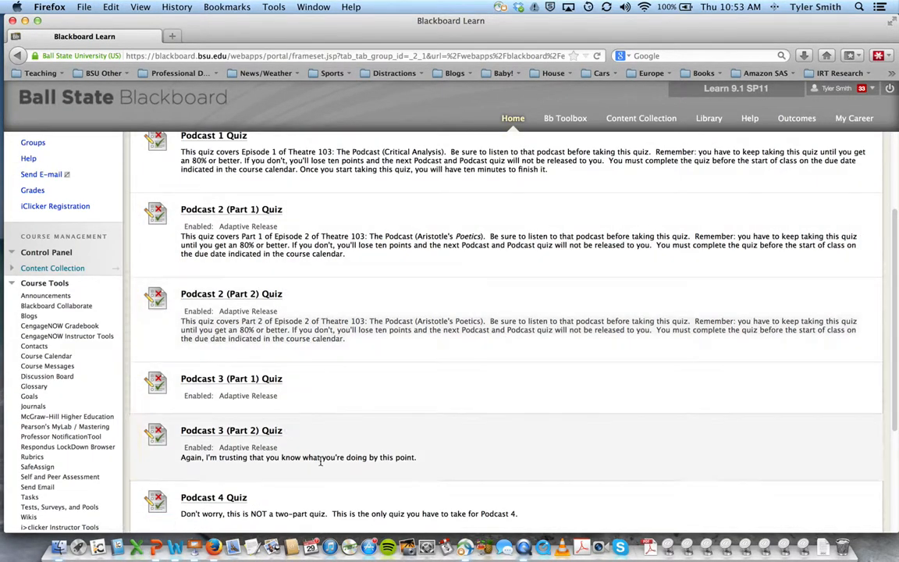
{"action": "scroll", "coordinate": [361, 466], "scroll_direction": "down", "scroll_amount": 1}
{"action": "scroll", "coordinate": [361, 466], "scroll_direction": "down", "scroll_amount": 1}
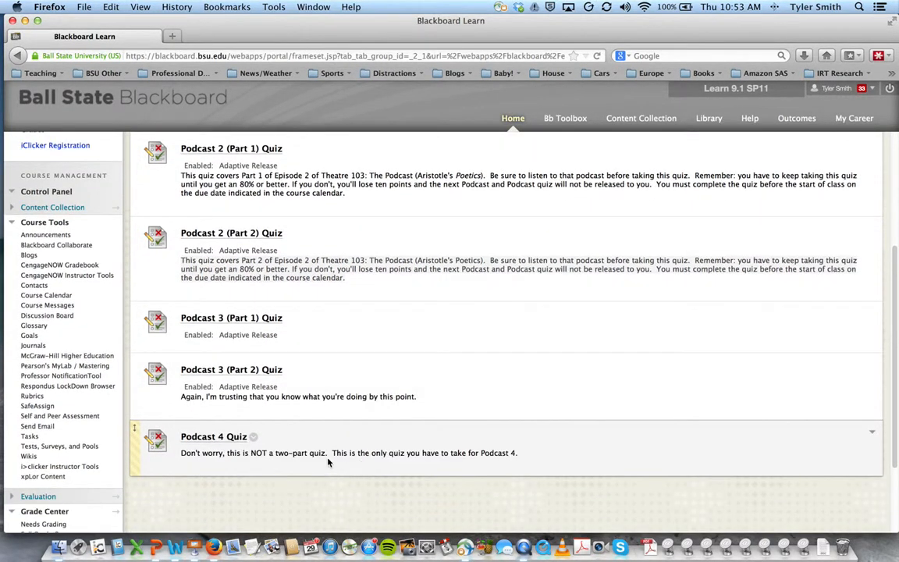
{"action": "left_click", "coordinate": [254, 439]}
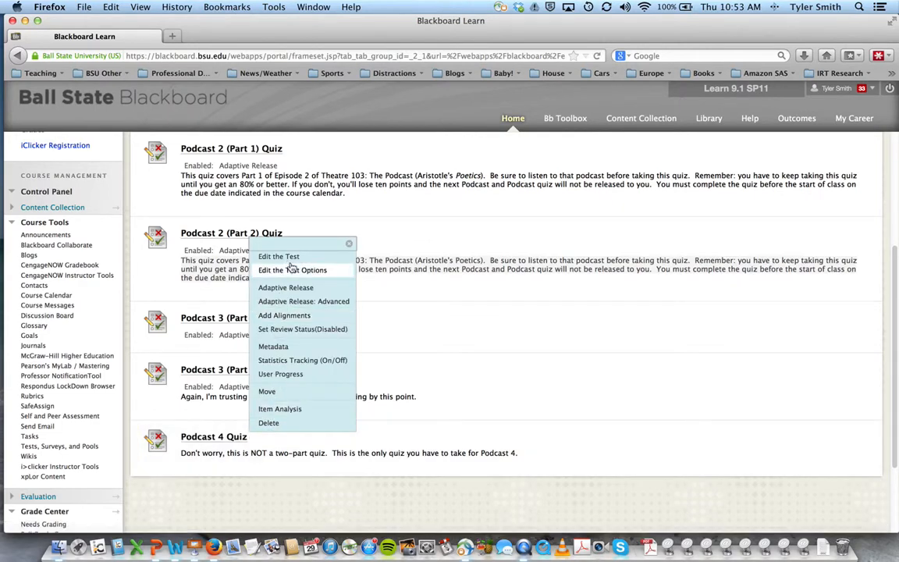
{"action": "left_click", "coordinate": [301, 290]}
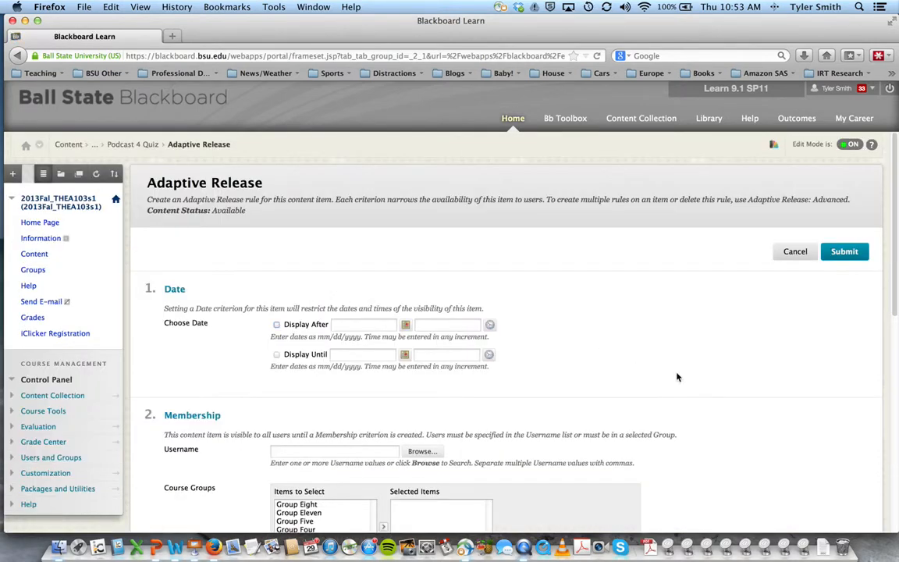
{"action": "scroll", "coordinate": [671, 394], "scroll_direction": "down", "scroll_amount": 2}
{"action": "scroll", "coordinate": [676, 392], "scroll_direction": "down", "scroll_amount": 10}
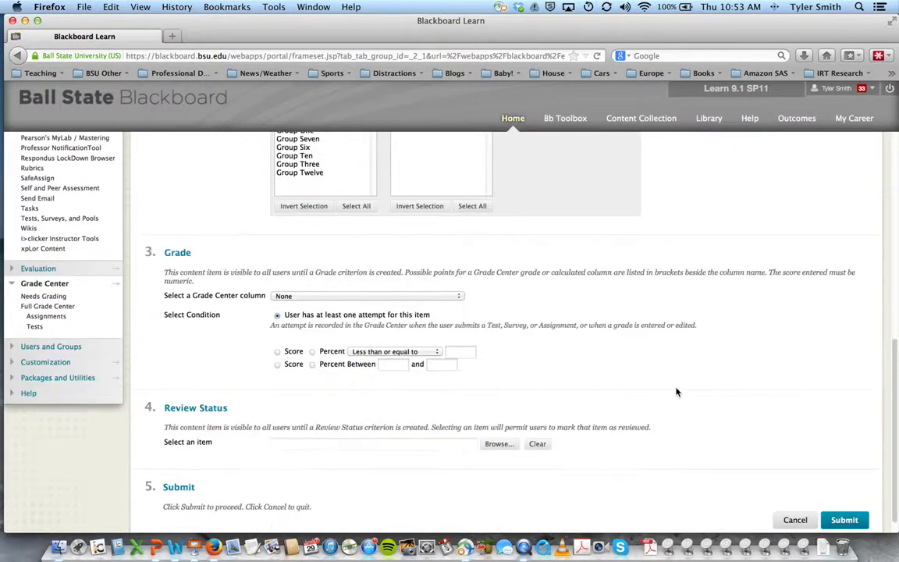
{"action": "left_click", "coordinate": [324, 279]}
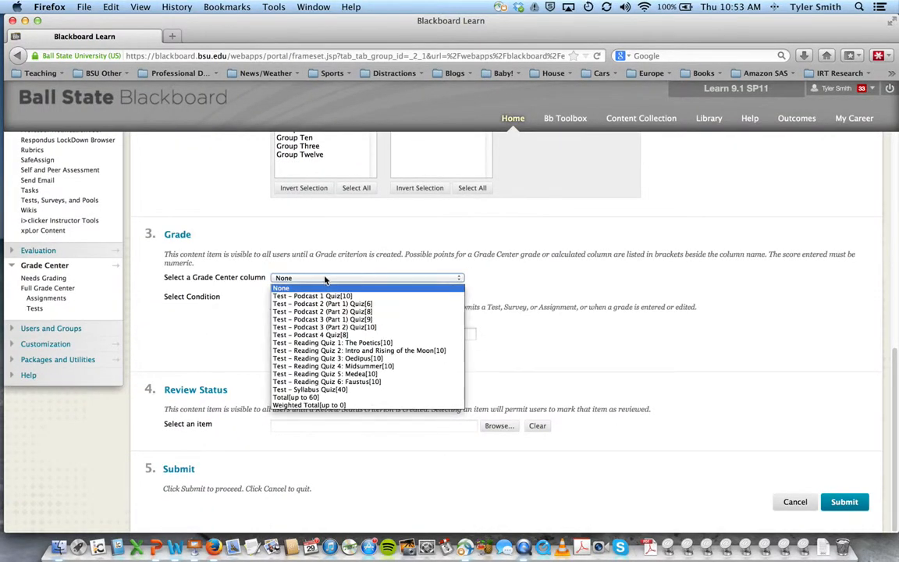
{"action": "left_click", "coordinate": [368, 328]}
Set the grade condition to a percent greater than or equal to 80 and submit the adaptive release rule.
{"action": "left_click", "coordinate": [312, 333]}
{"action": "left_click", "coordinate": [374, 333]}
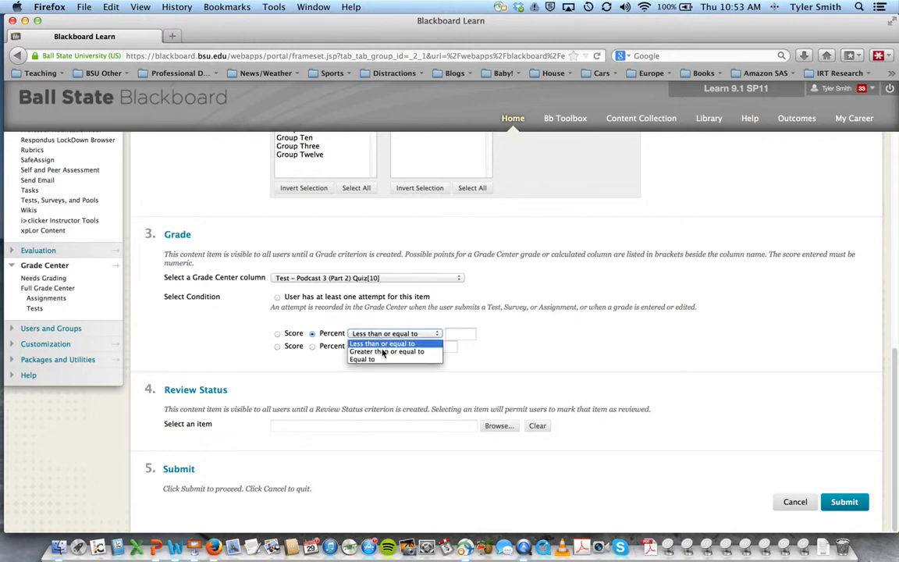
{"action": "left_click", "coordinate": [373, 356]}
{"action": "left_click", "coordinate": [456, 334]}
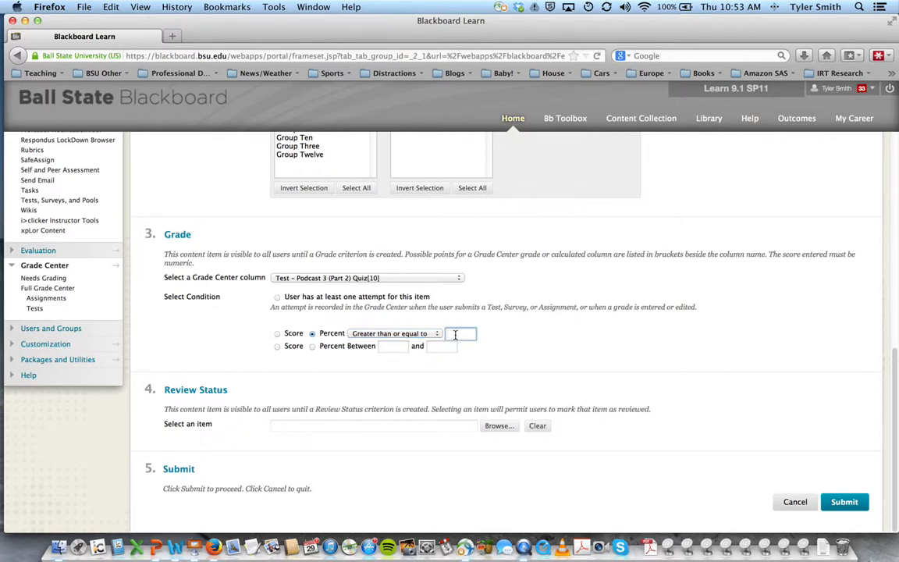
{"action": "type", "text": "80"}
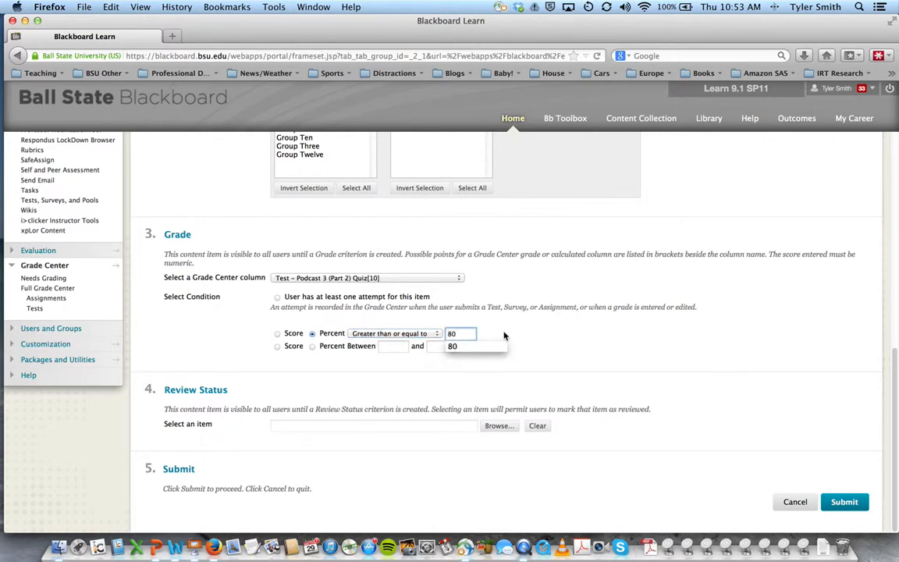
{"action": "left_click", "coordinate": [591, 338]}
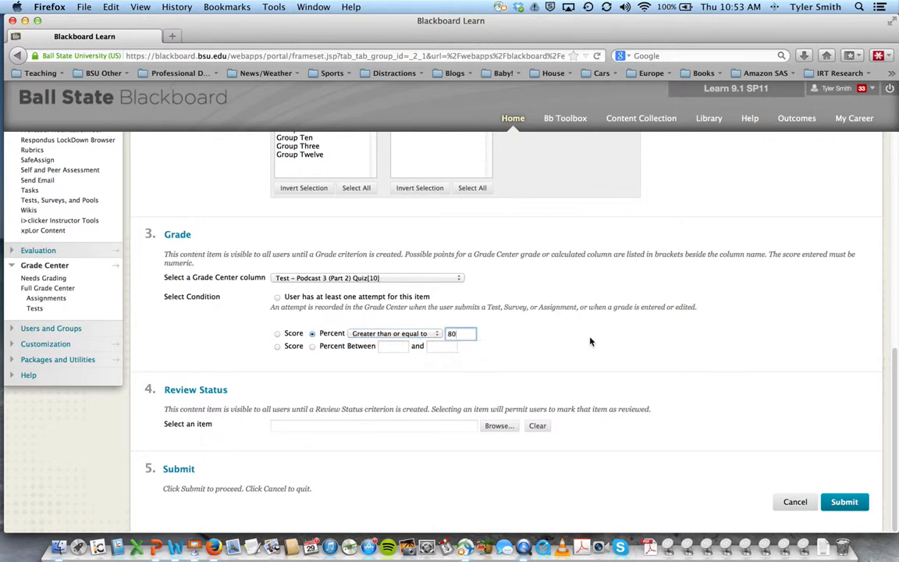
{"action": "left_click", "coordinate": [837, 504]}
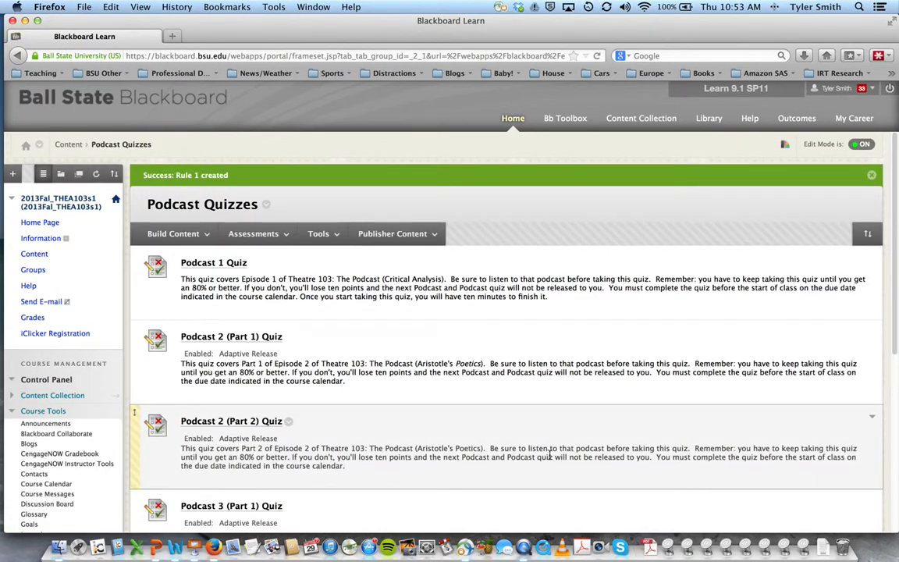
{"action": "scroll", "coordinate": [549, 456], "scroll_direction": "down", "scroll_amount": 5}
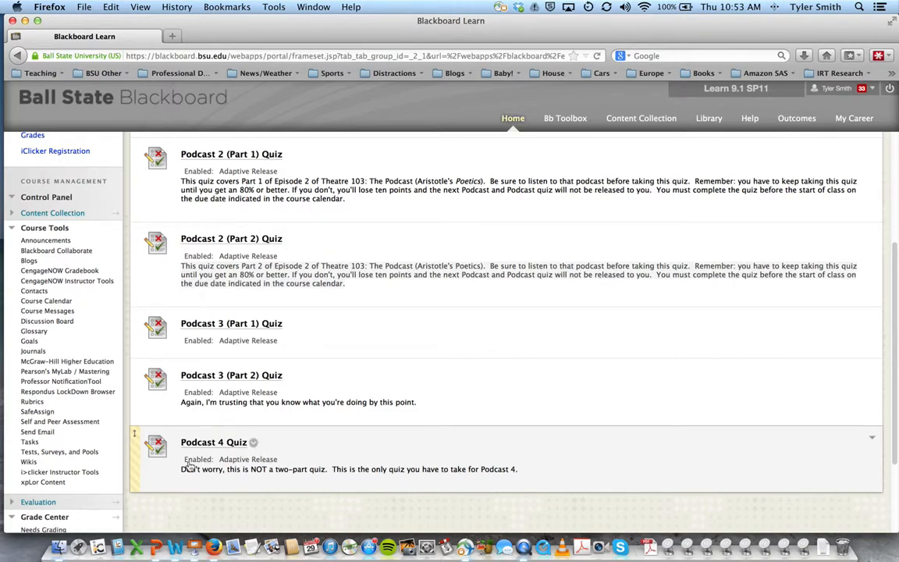
{"action": "left_click", "coordinate": [254, 443]}
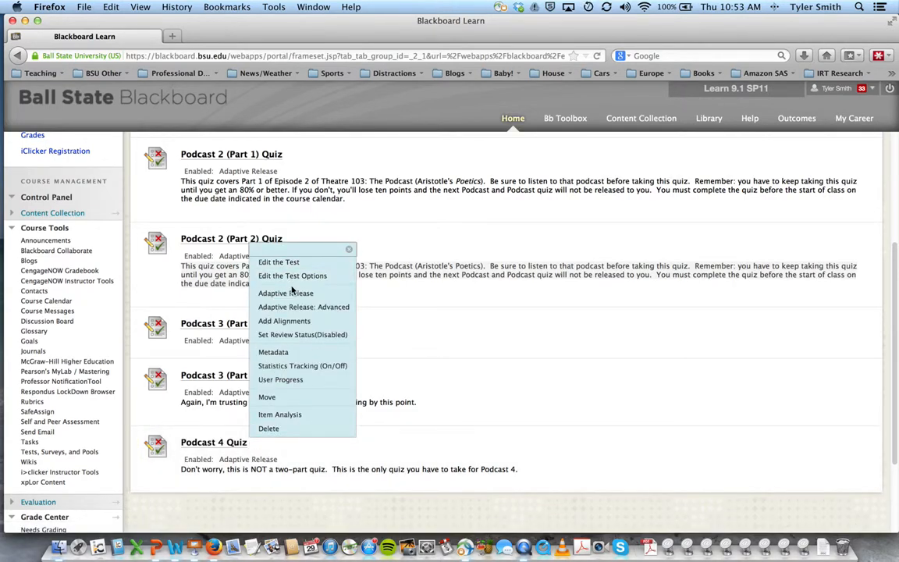
{"action": "left_click", "coordinate": [644, 372]}
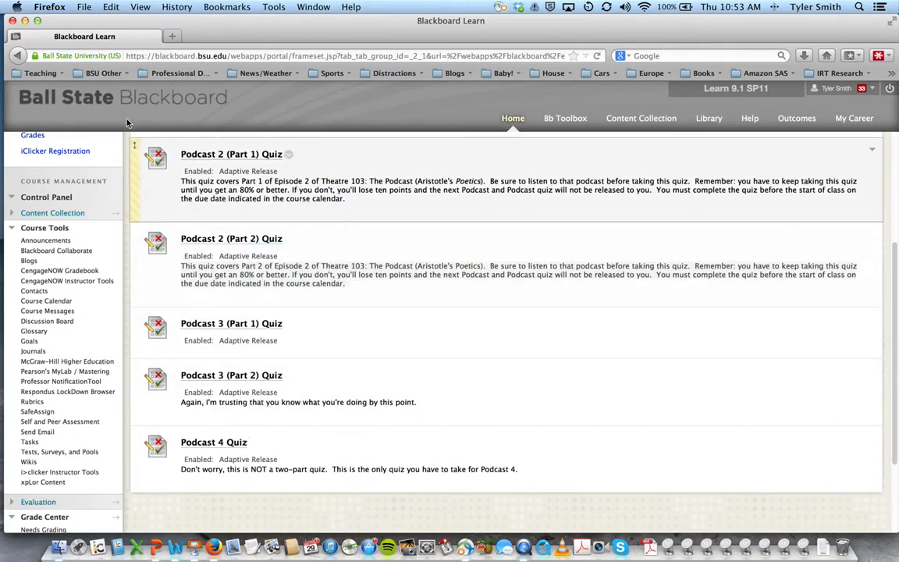